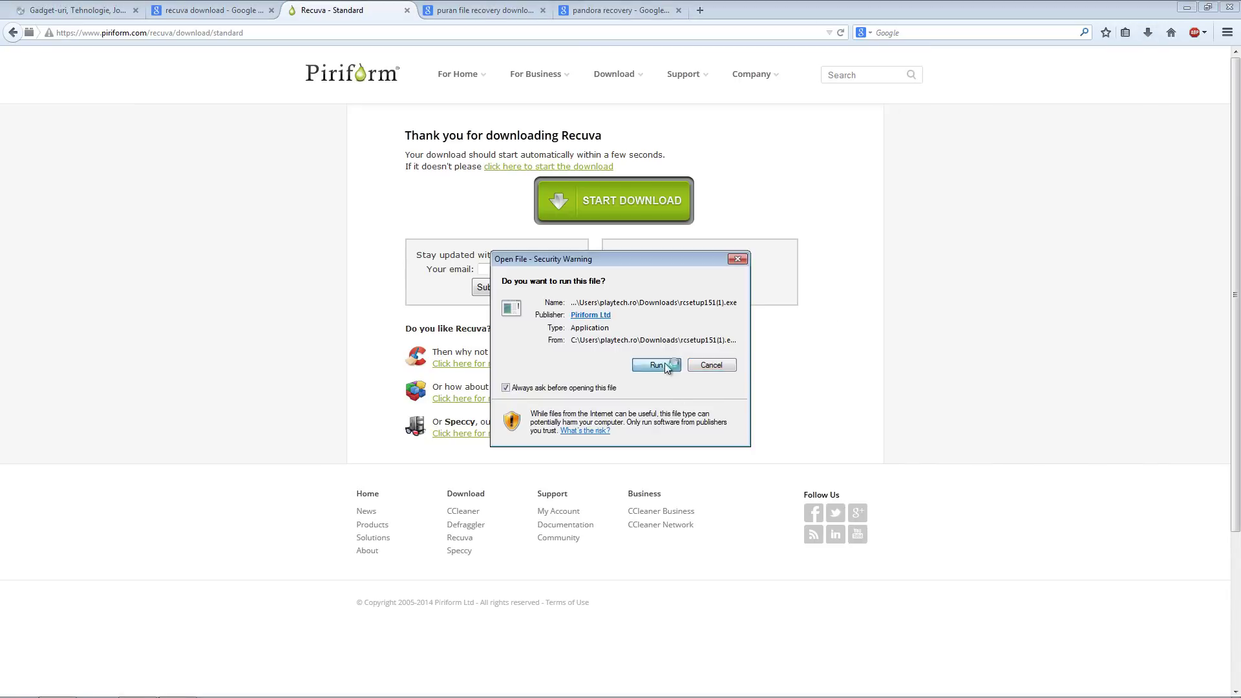
Step: Install Recuva v1.51 without the Start menu shortcuts and both 'Scan for deleted files' context menu options, and launch it
left_click(657, 364)
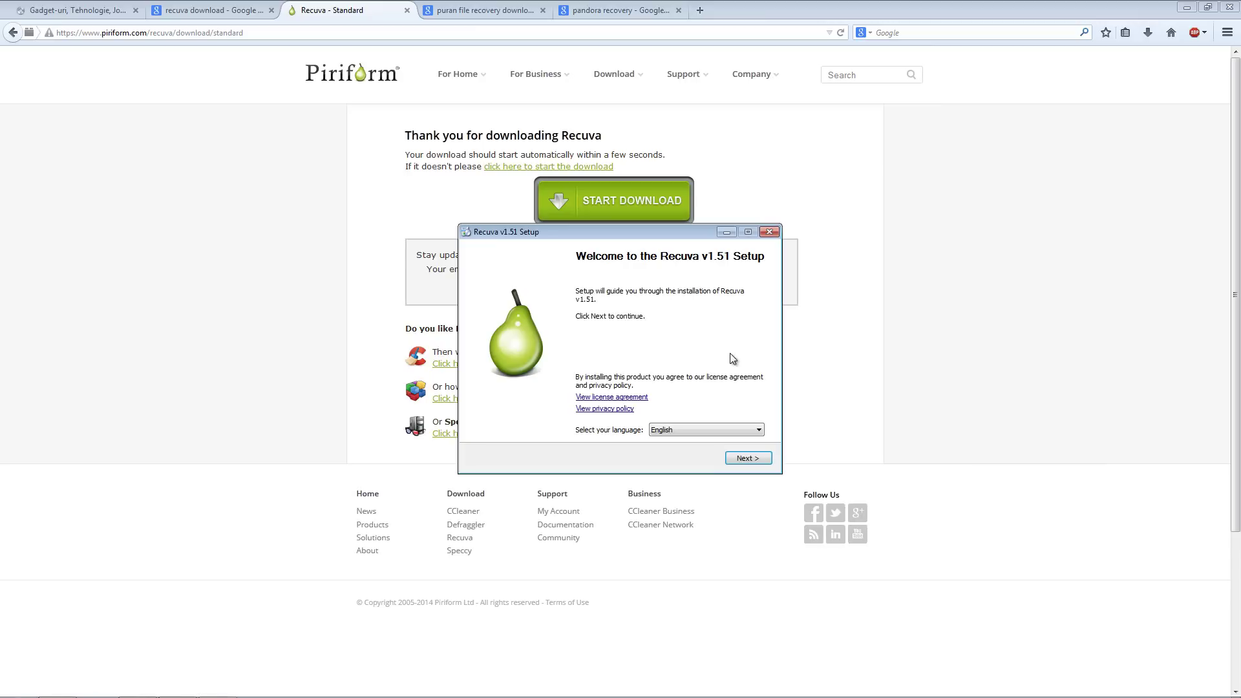
left_click(753, 461)
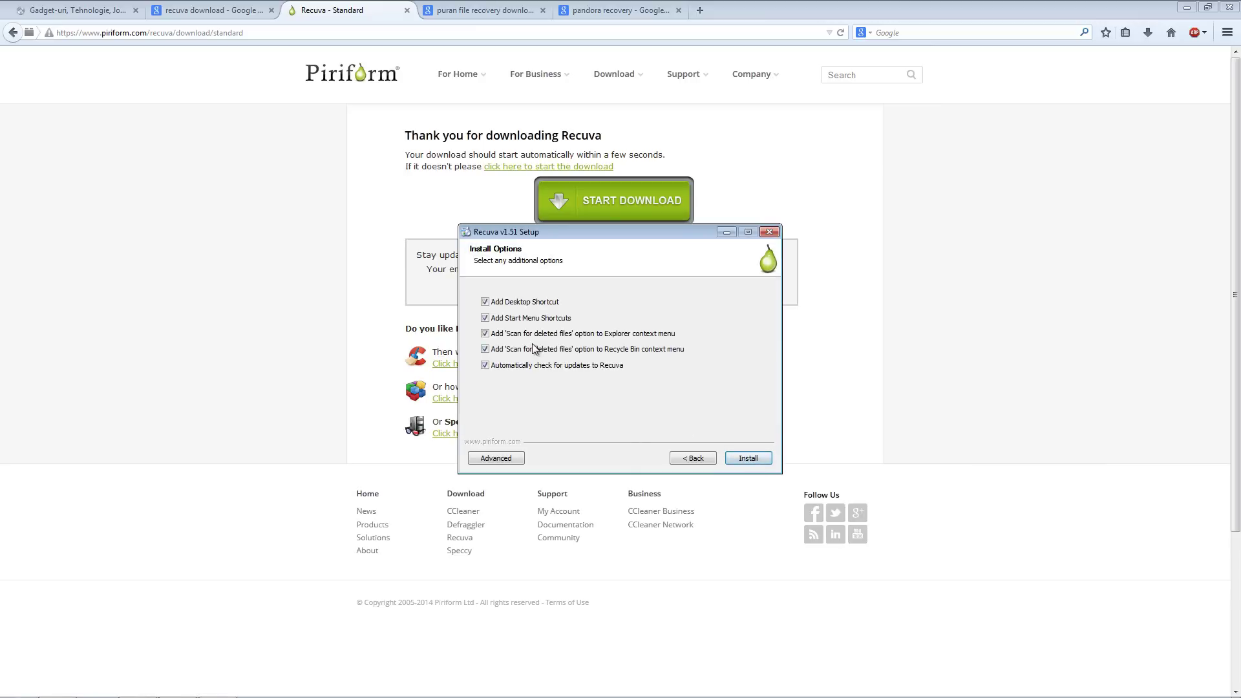
left_click(485, 318)
left_click(484, 333)
left_click(485, 349)
left_click(749, 458)
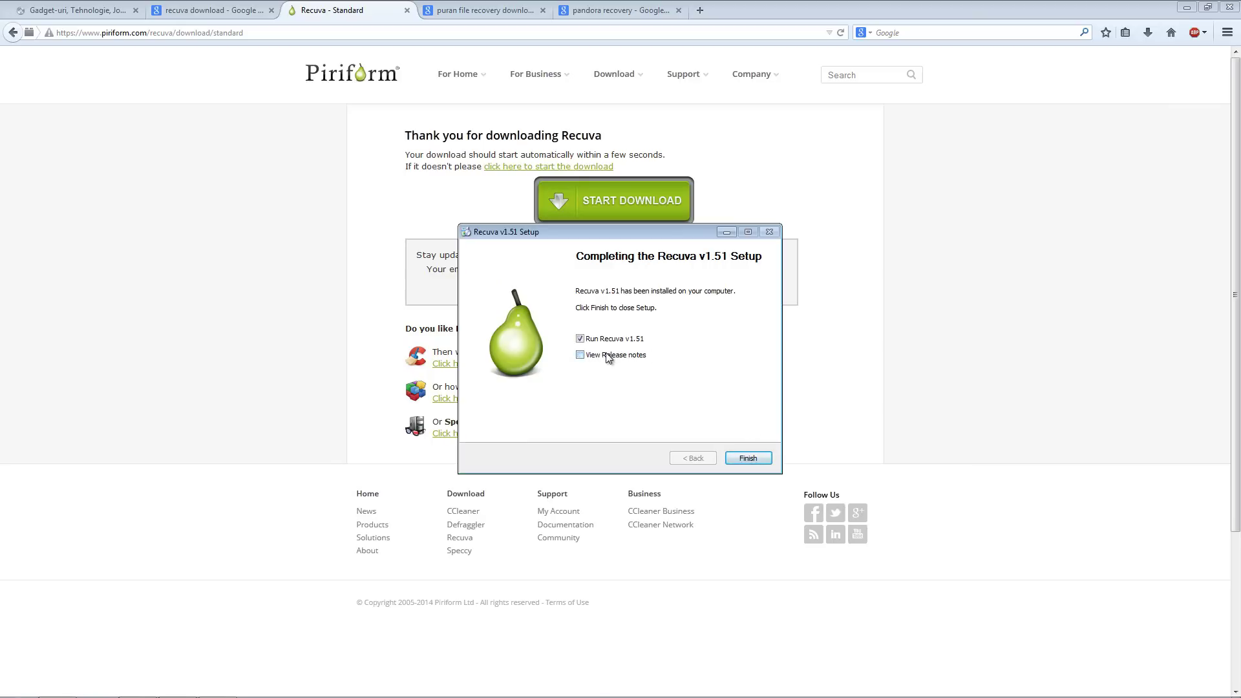
left_click(748, 458)
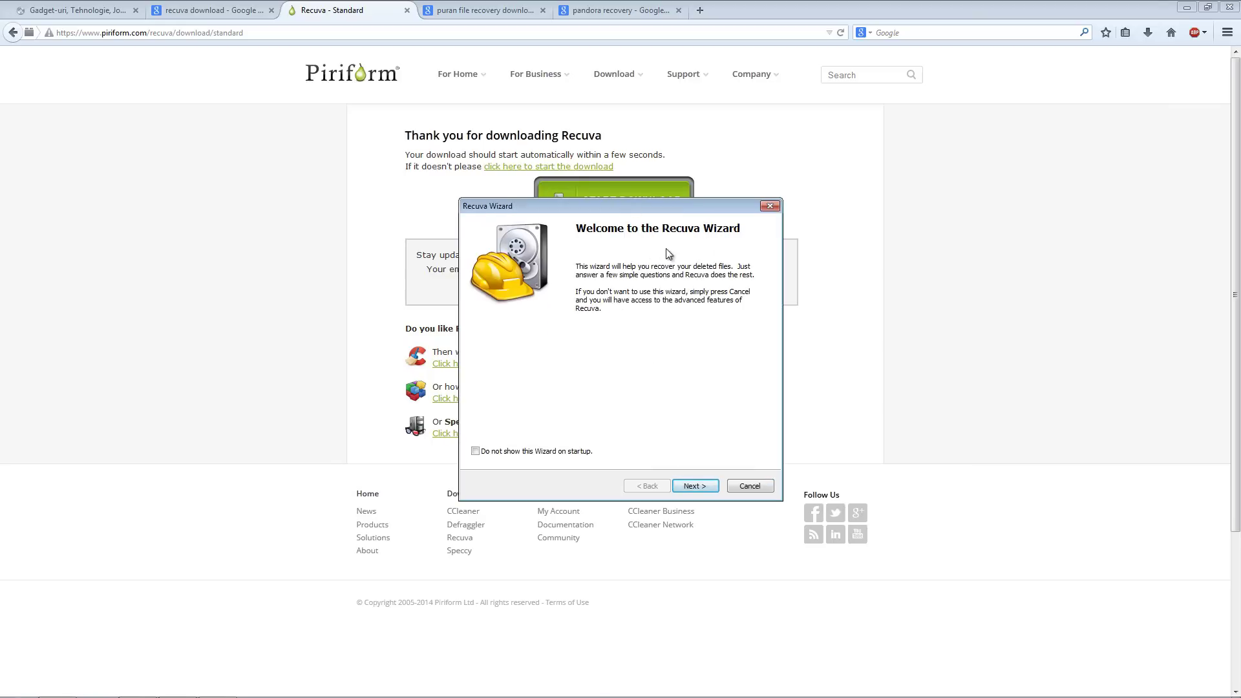
Step: Minimize the browser and set the Recuva wizard to search for all files in a specific location
left_click(1187, 7)
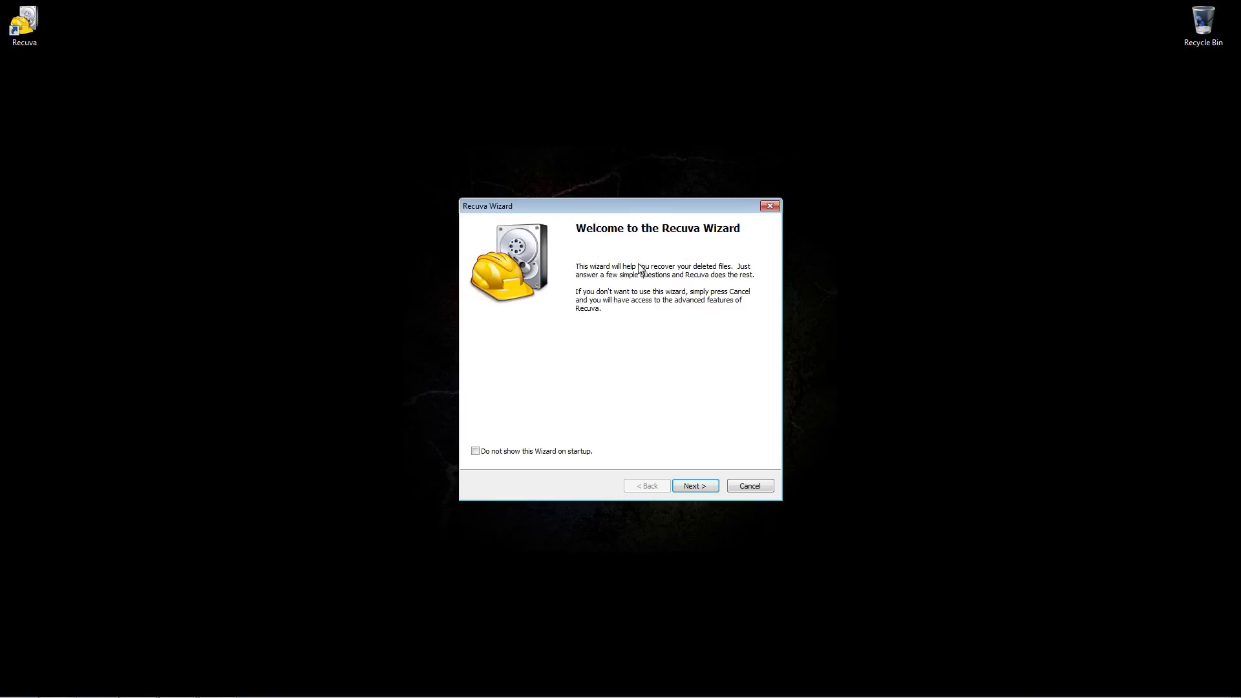
left_click(700, 486)
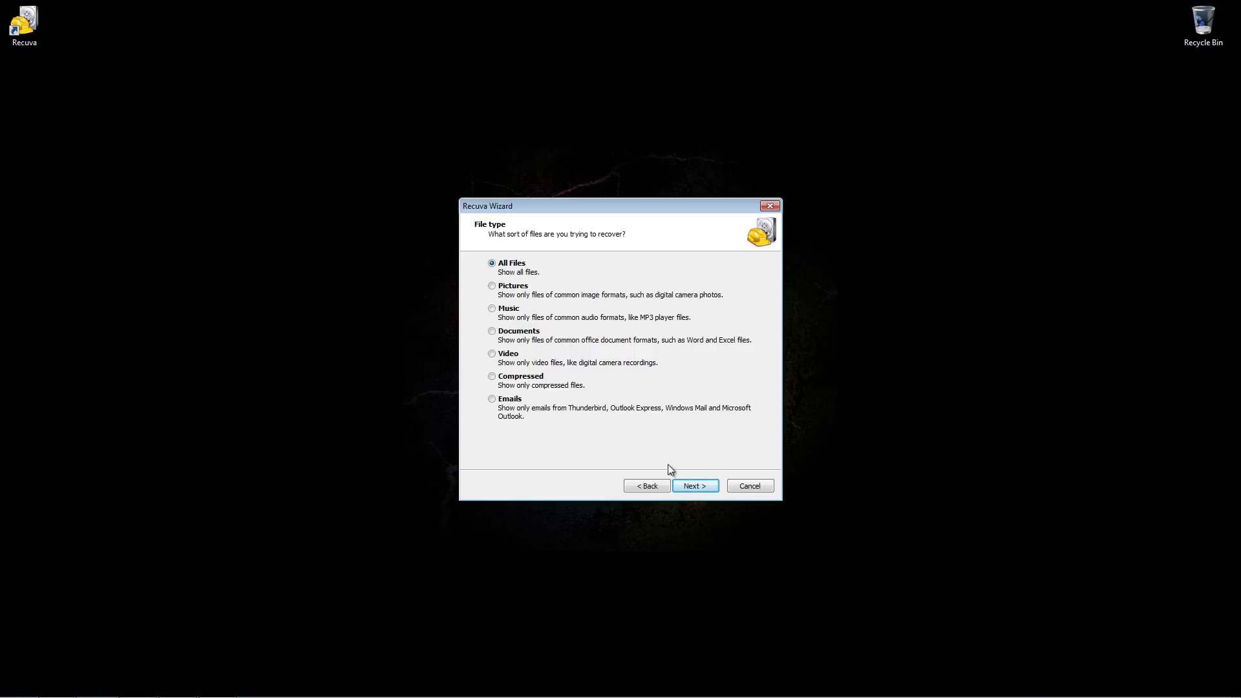
left_click(690, 489)
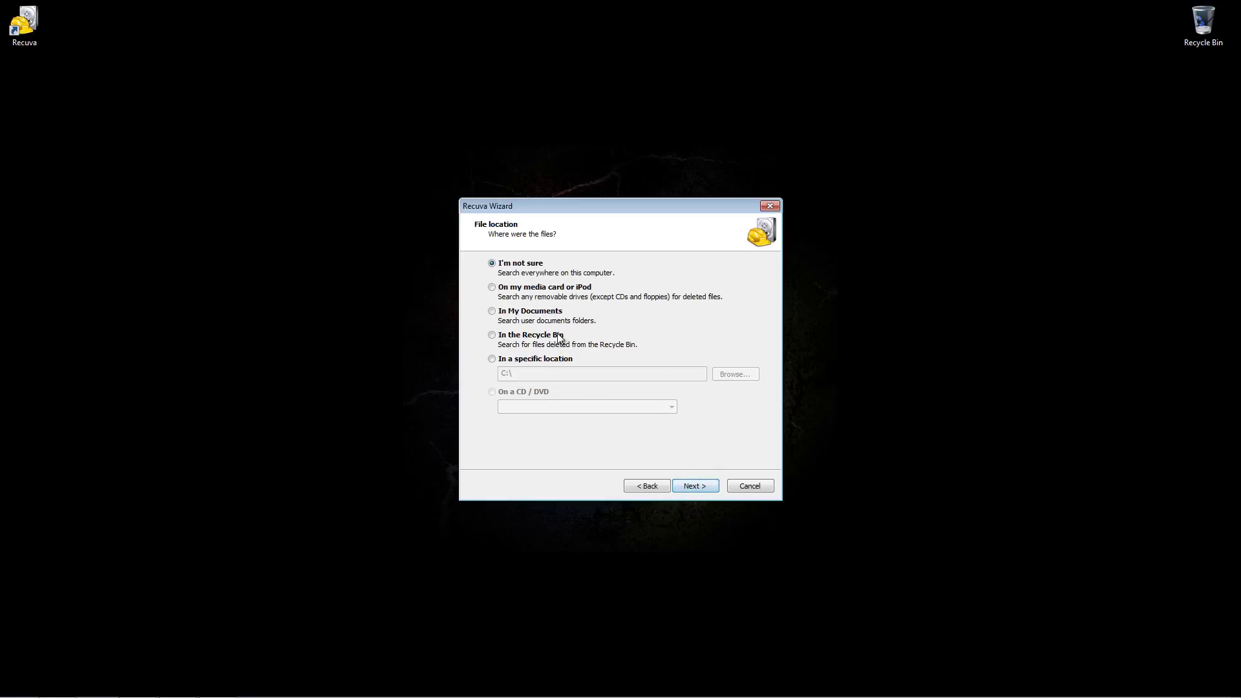
left_click(510, 363)
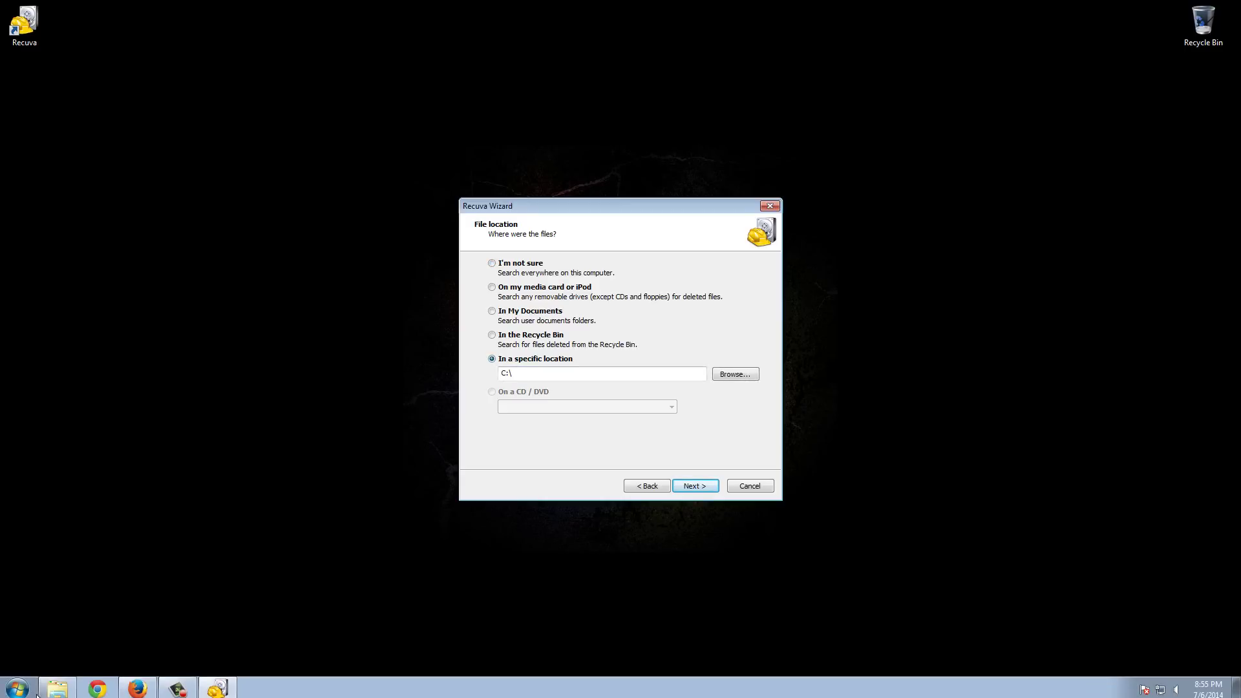
Step: Switch to File Explorer and permanently delete the image 10.-pangea_politik from D:\00 - test delete
left_click(436, 514)
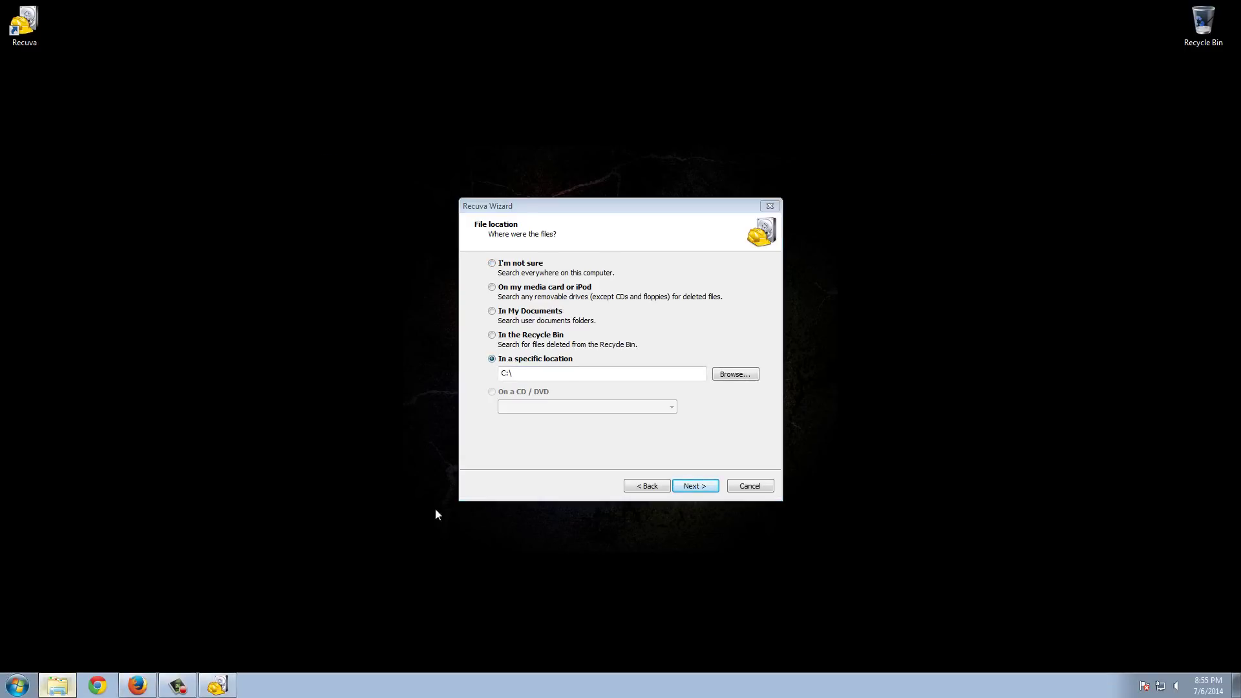
left_click(497, 262)
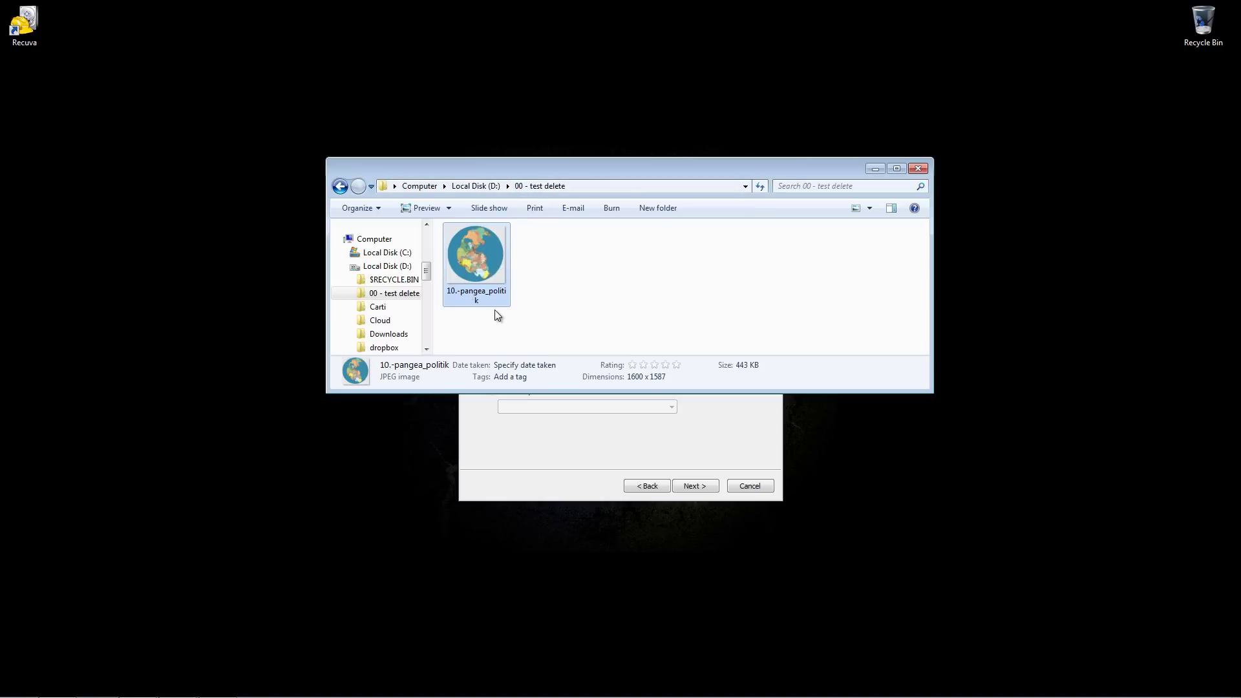
key("shift+Delete")
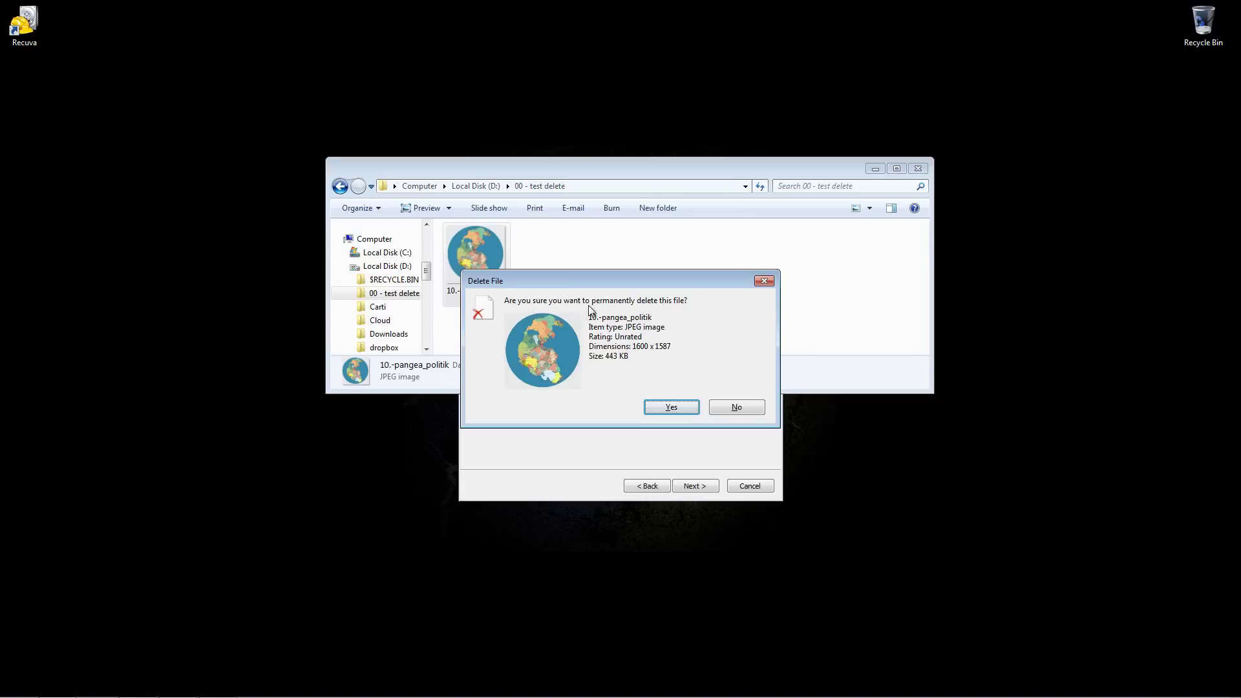
left_click(670, 407)
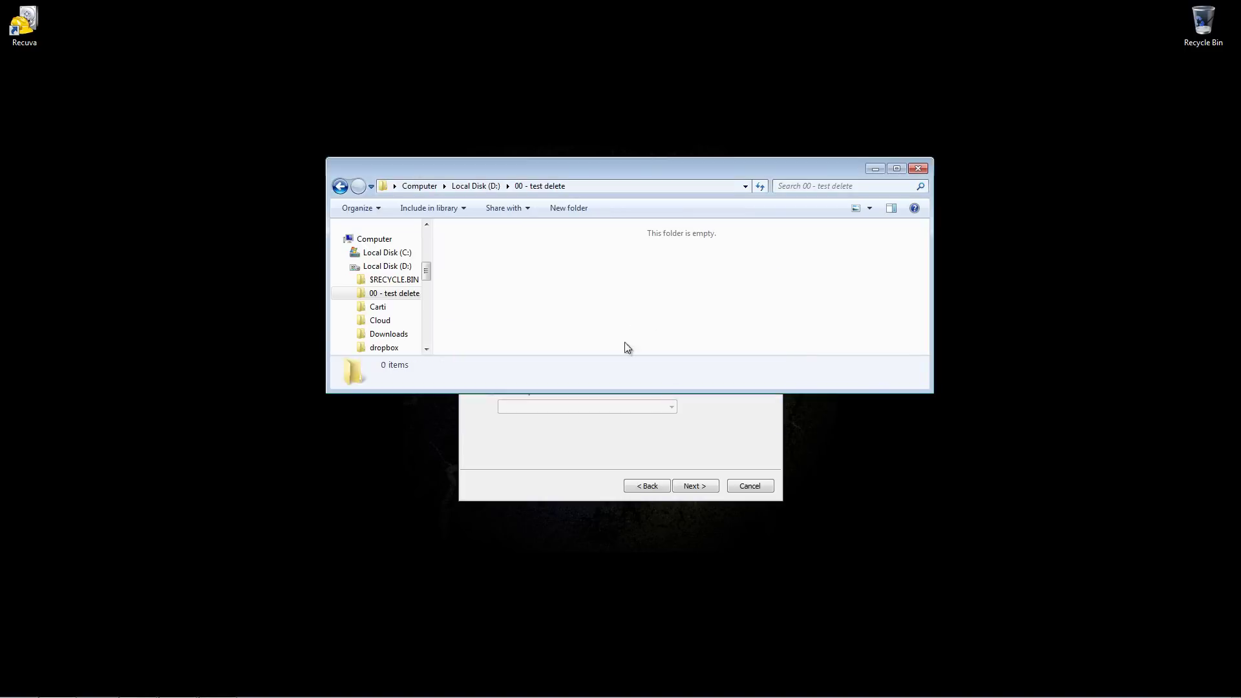
Step: Return to the Recuva wizard, choose D:\ as the search location, start a scan without Deep Scan and minimize File Explorer
left_click(623, 439)
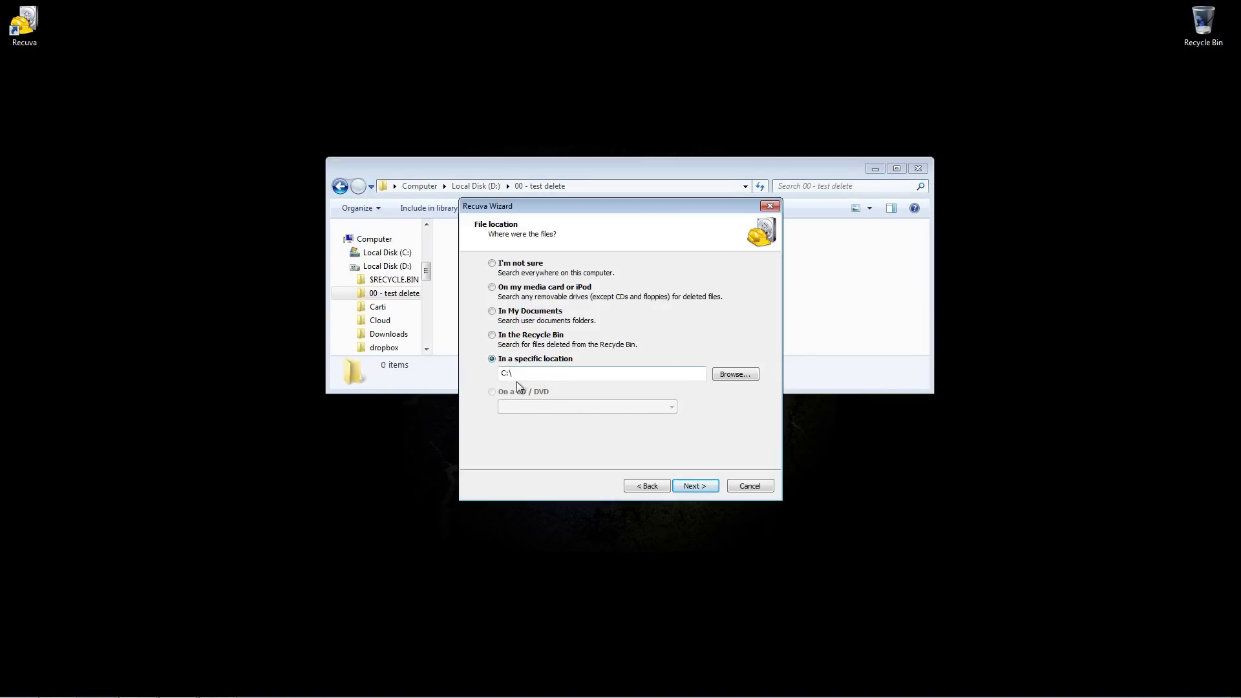
left_click(731, 376)
left_click_drag(710, 291, 710, 393)
left_click(581, 433)
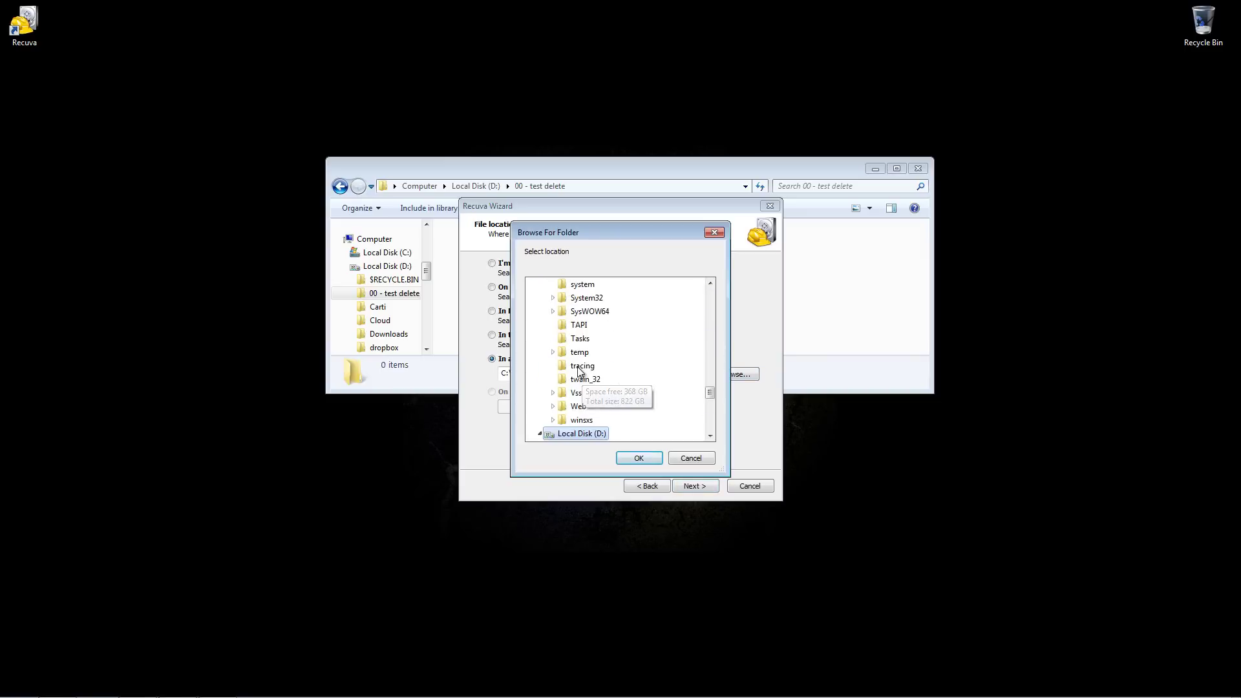
left_click(639, 459)
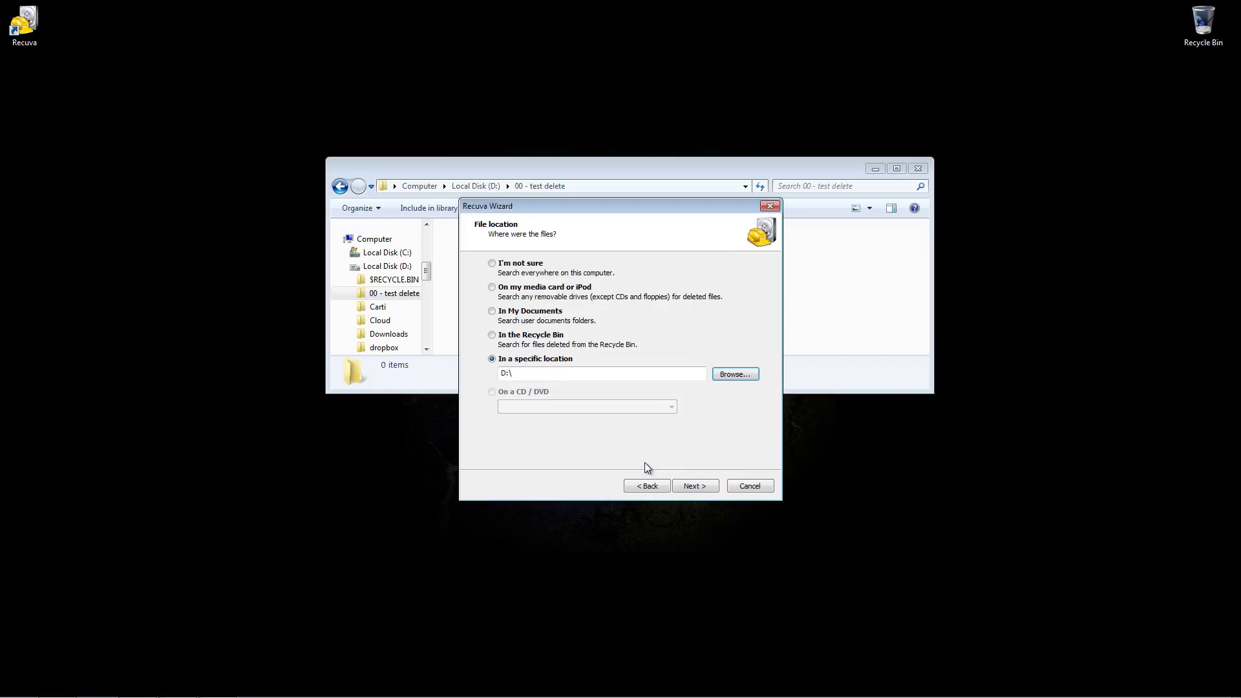
left_click(695, 486)
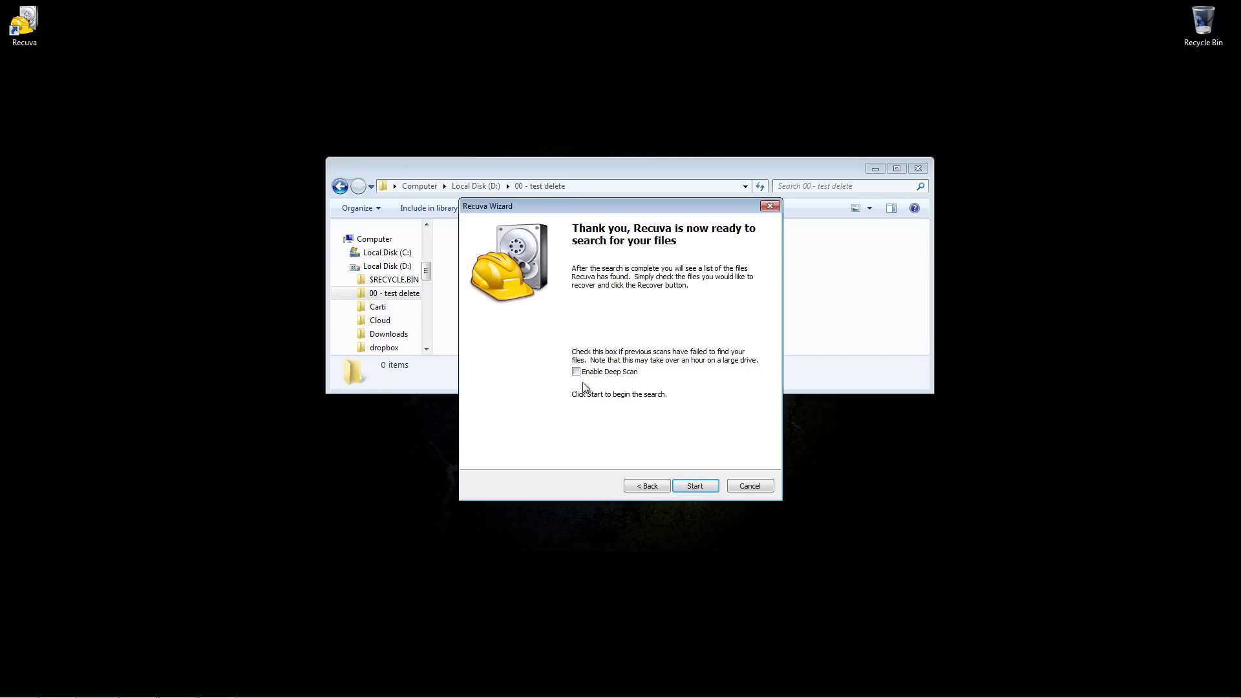
left_click(688, 486)
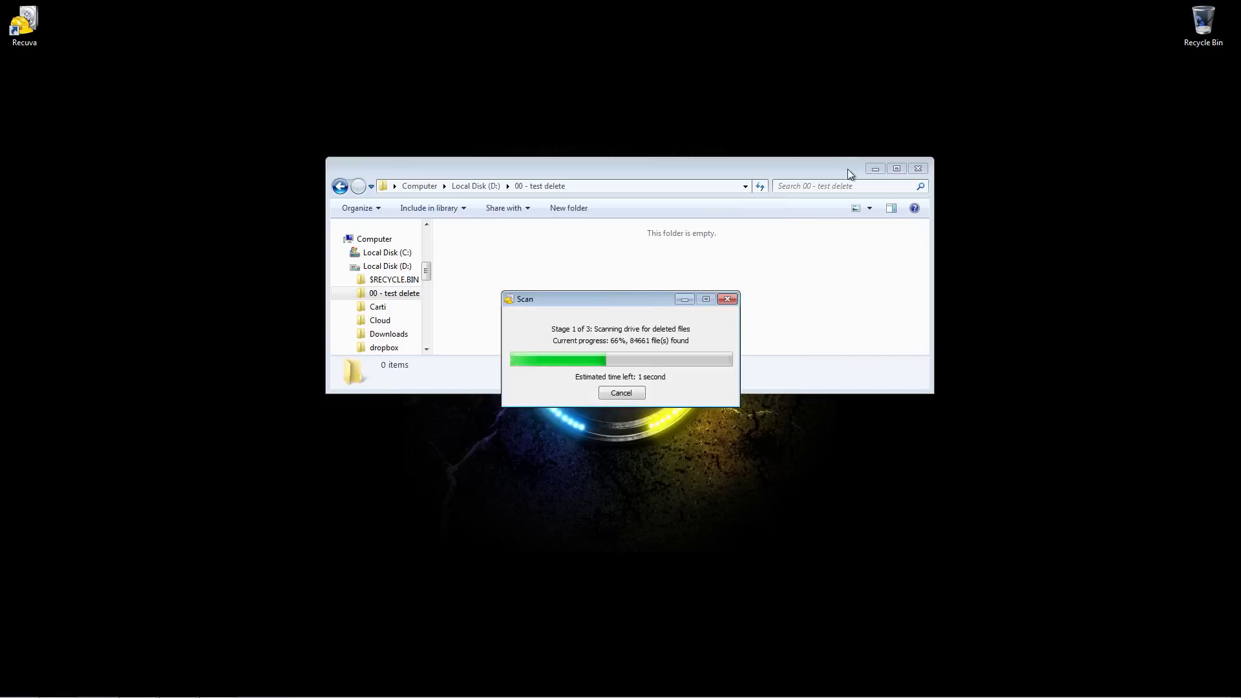
left_click(875, 169)
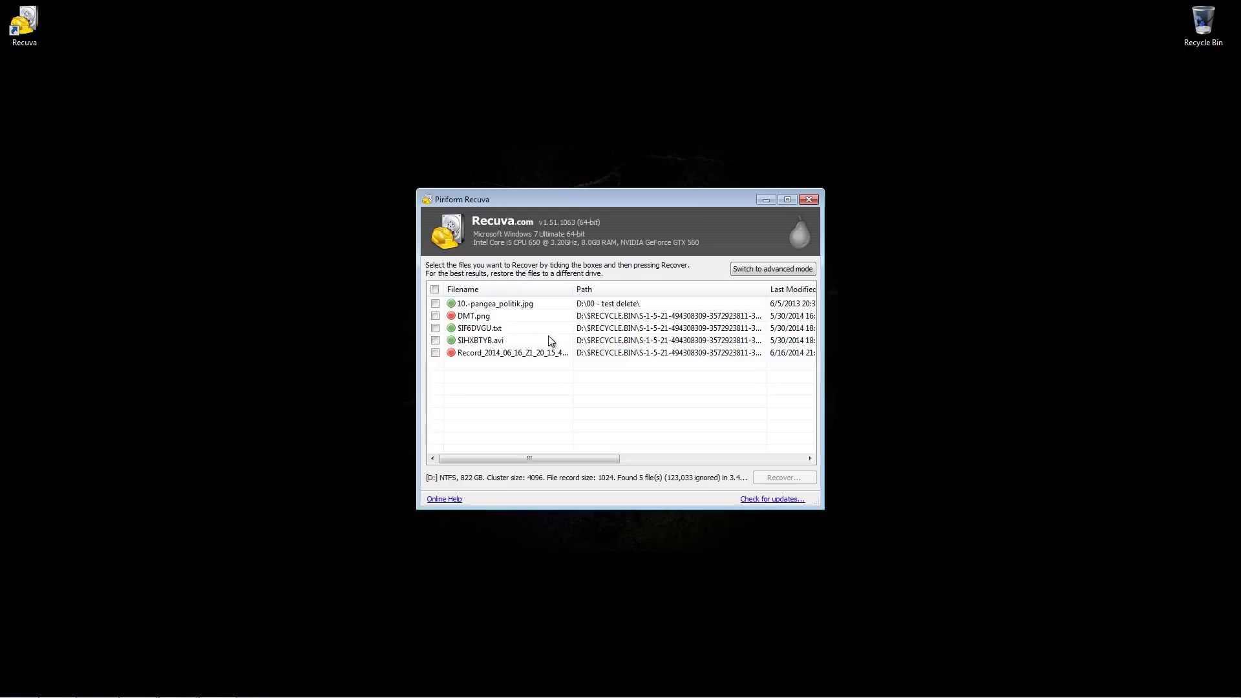
Step: Recover the deleted 10.-pangea_politik.jpg to the Desktop and move its icon away from the Recuva shortcut
left_click(508, 305)
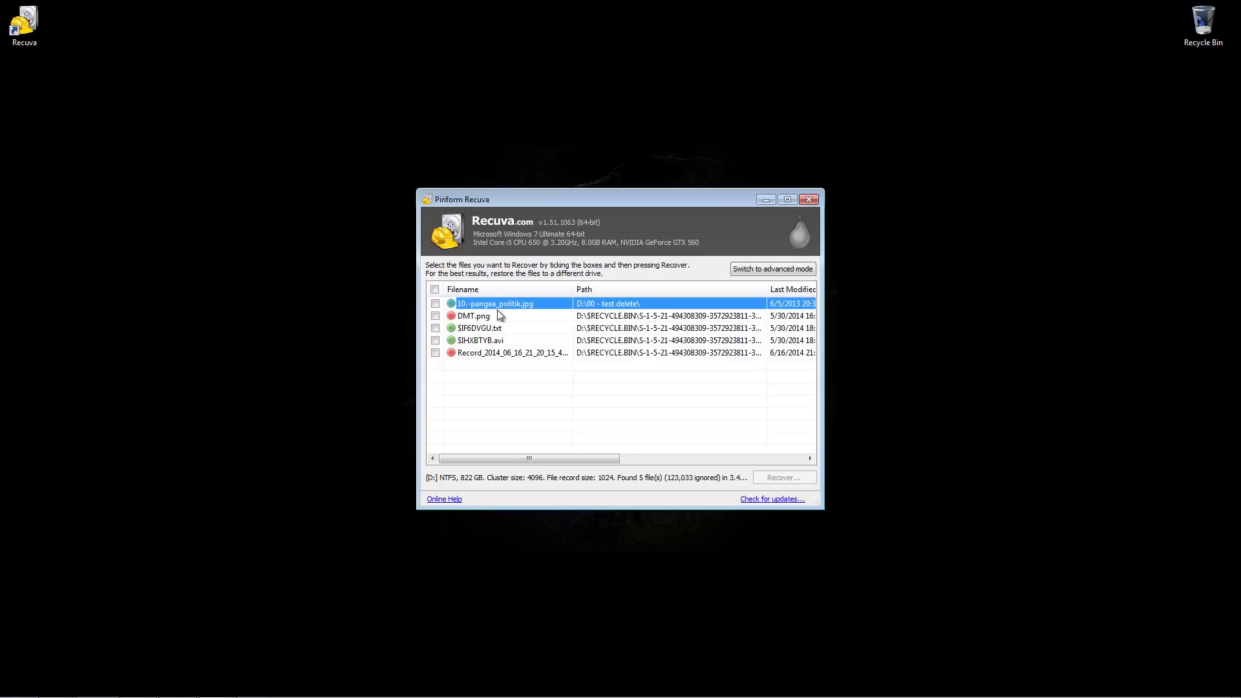
right_click(514, 302)
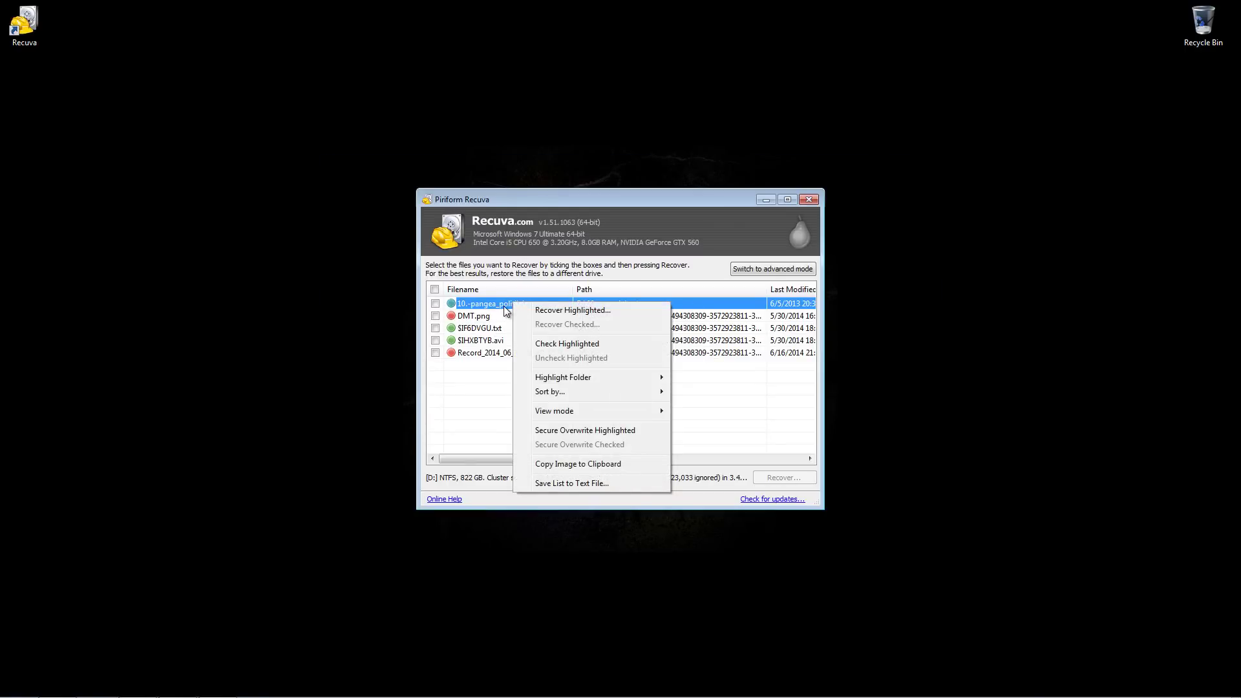
left_click(560, 312)
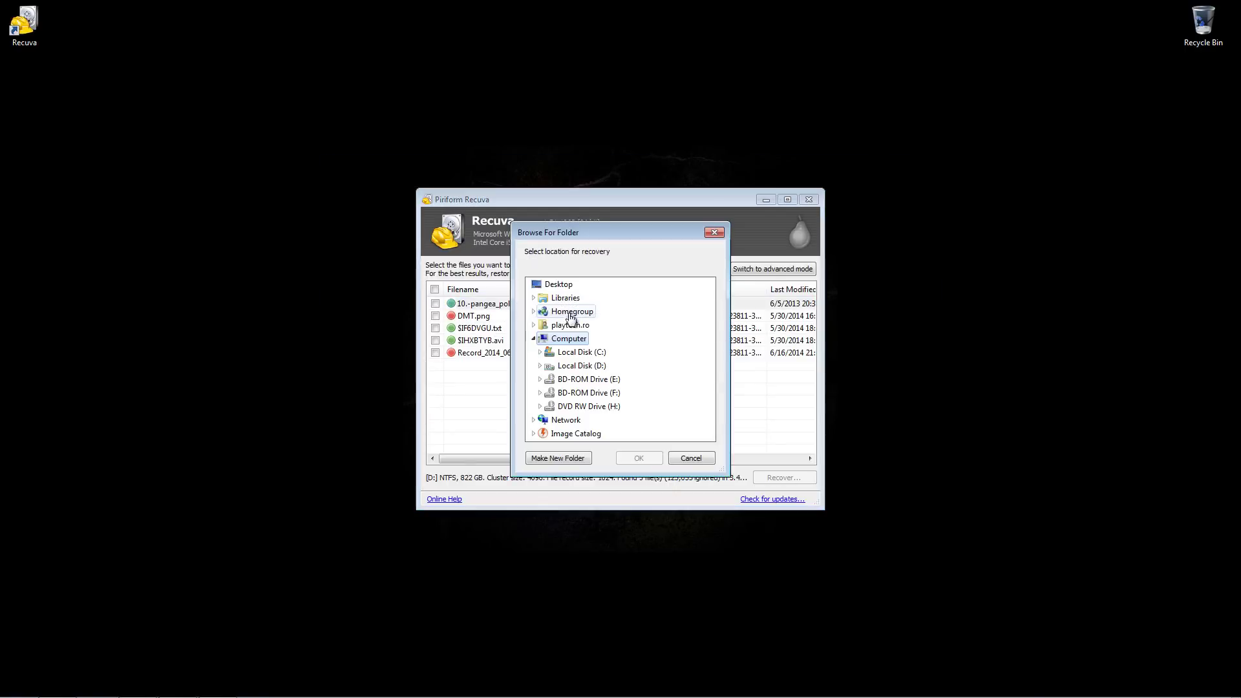
left_click(560, 284)
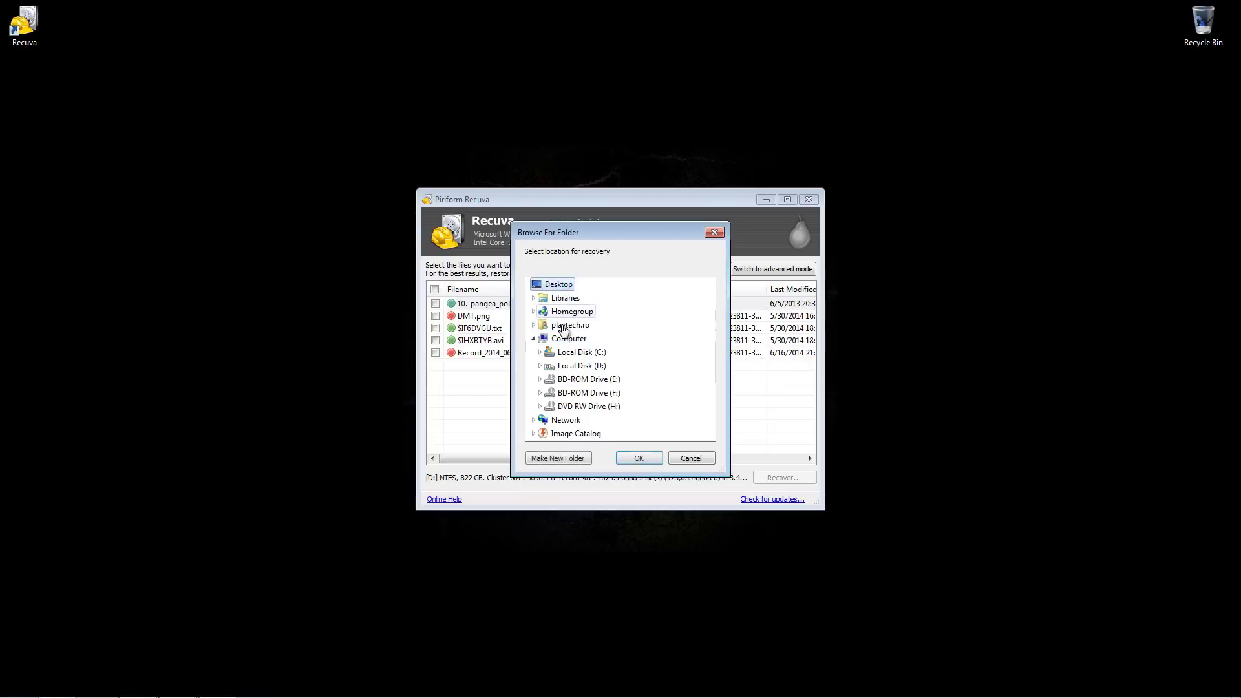
left_click(640, 458)
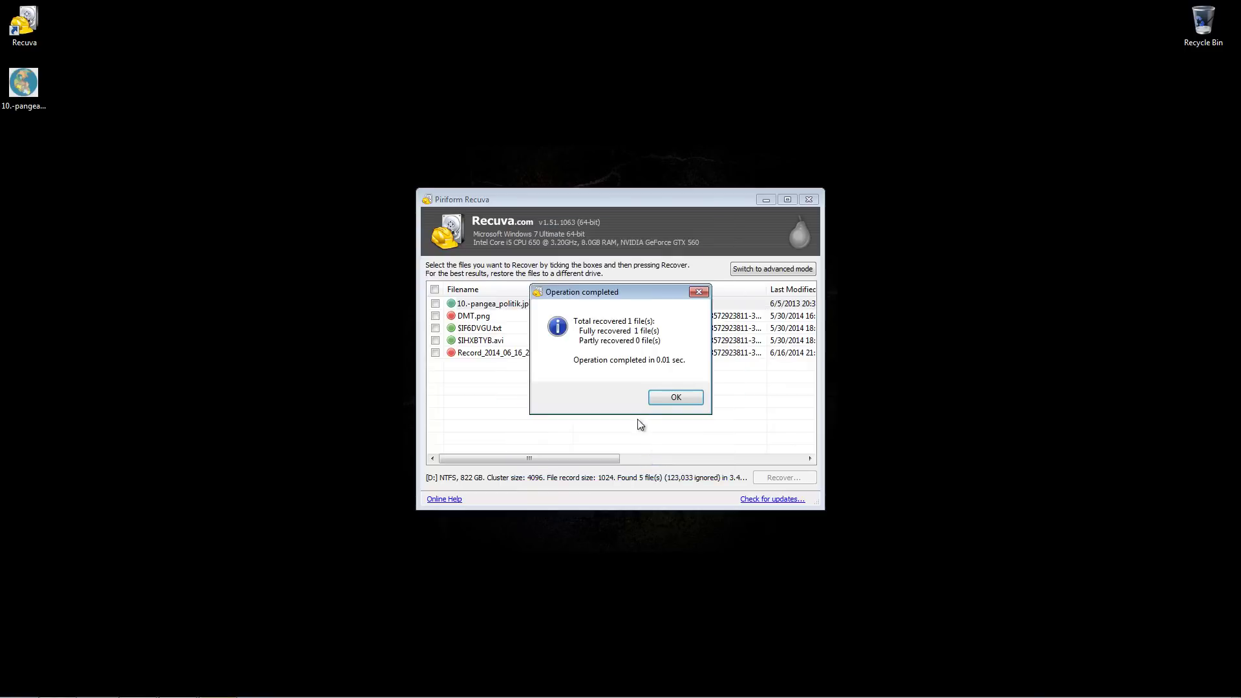
left_click(674, 398)
left_click_drag(32, 91, 184, 97)
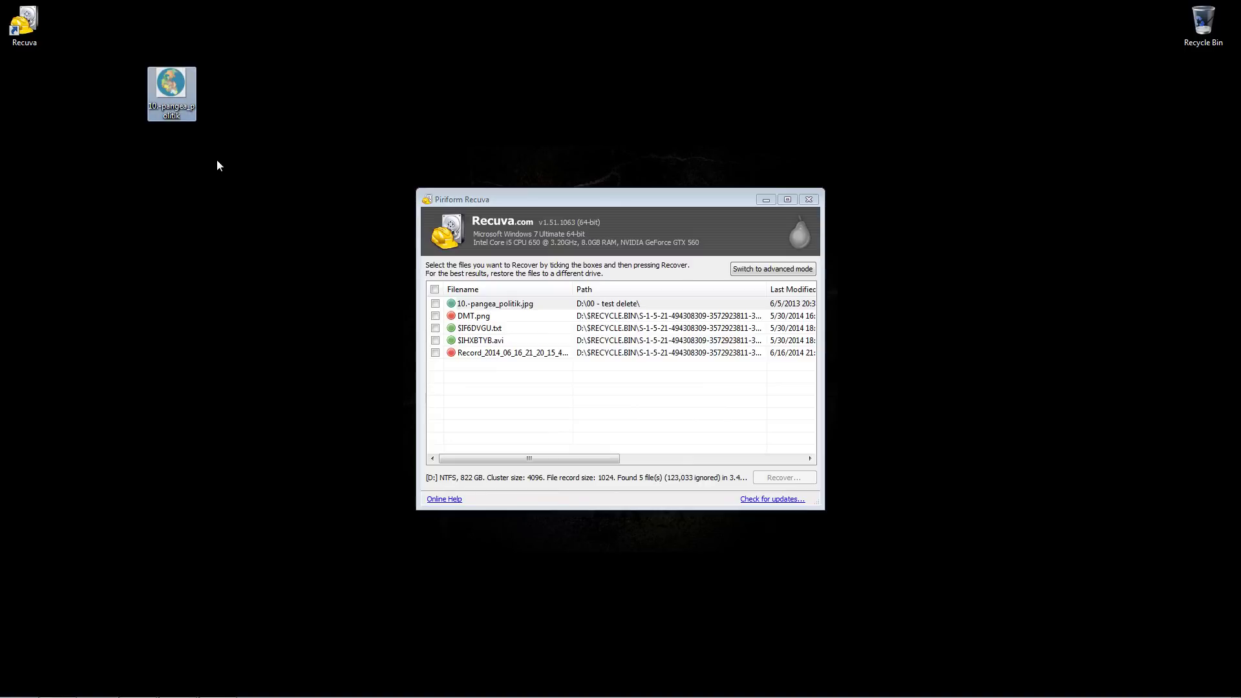
Step: Widen the Recuva results window to examine the recovery state and comments of the found files
left_click_drag(824, 429, 1100, 446)
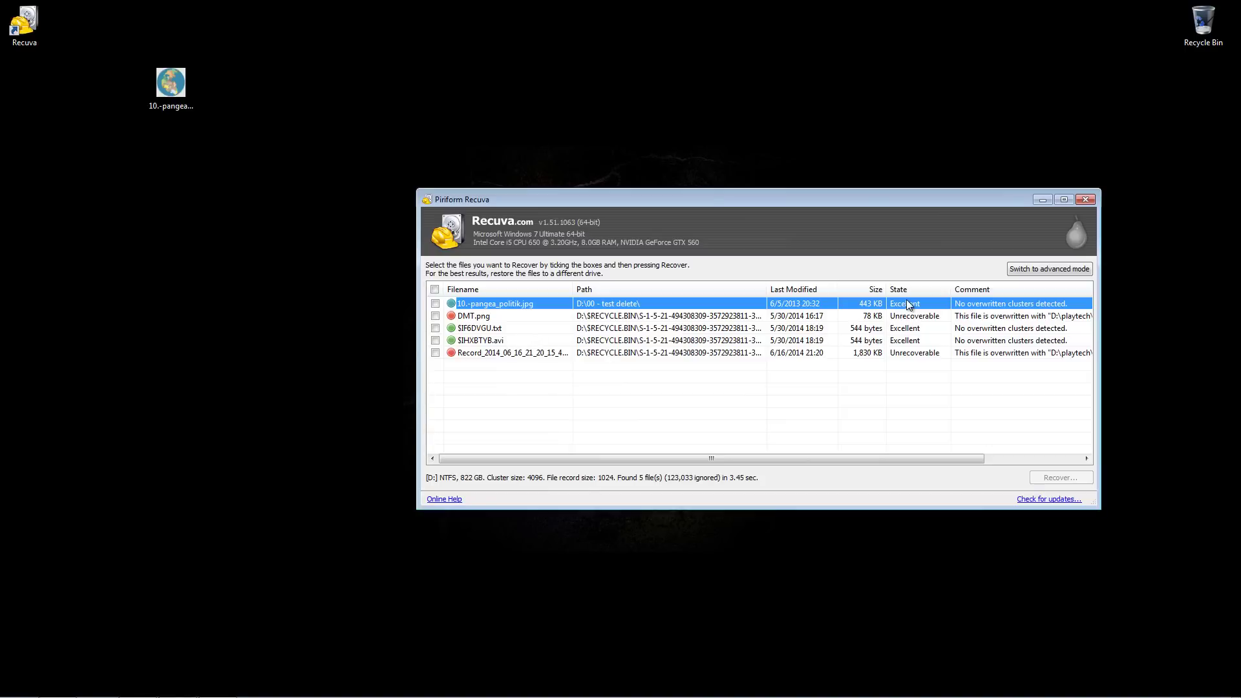
left_click(925, 317)
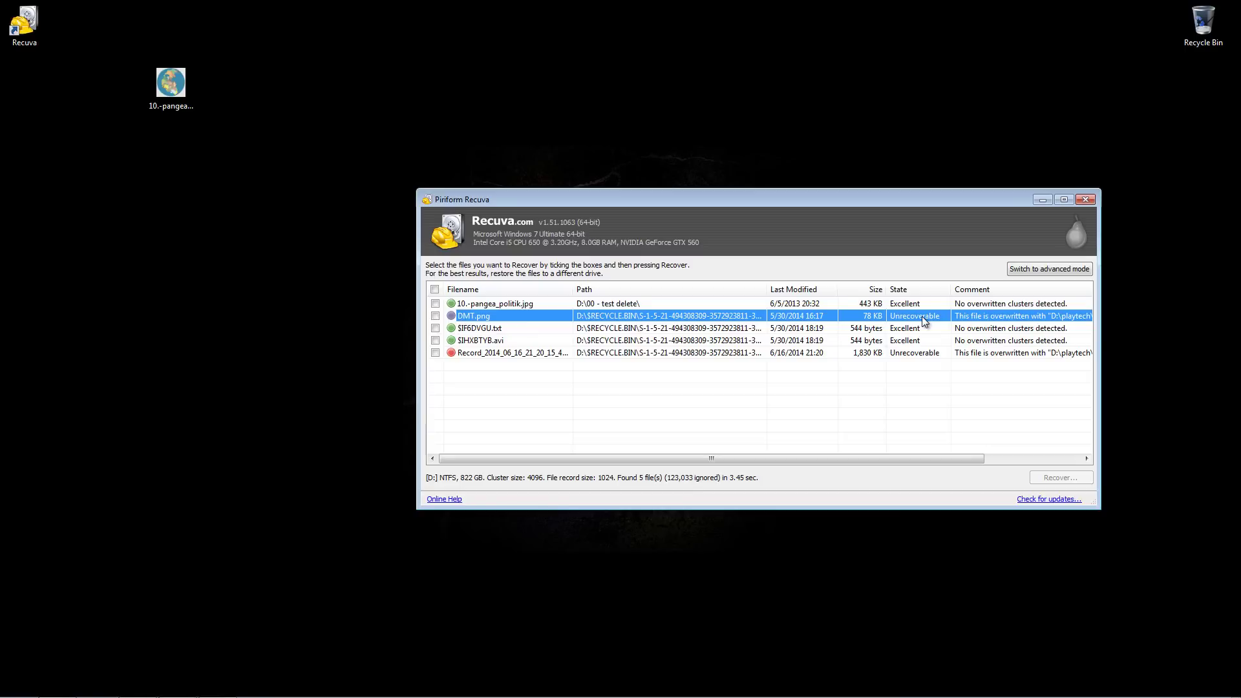
left_click_drag(1101, 349, 986, 352)
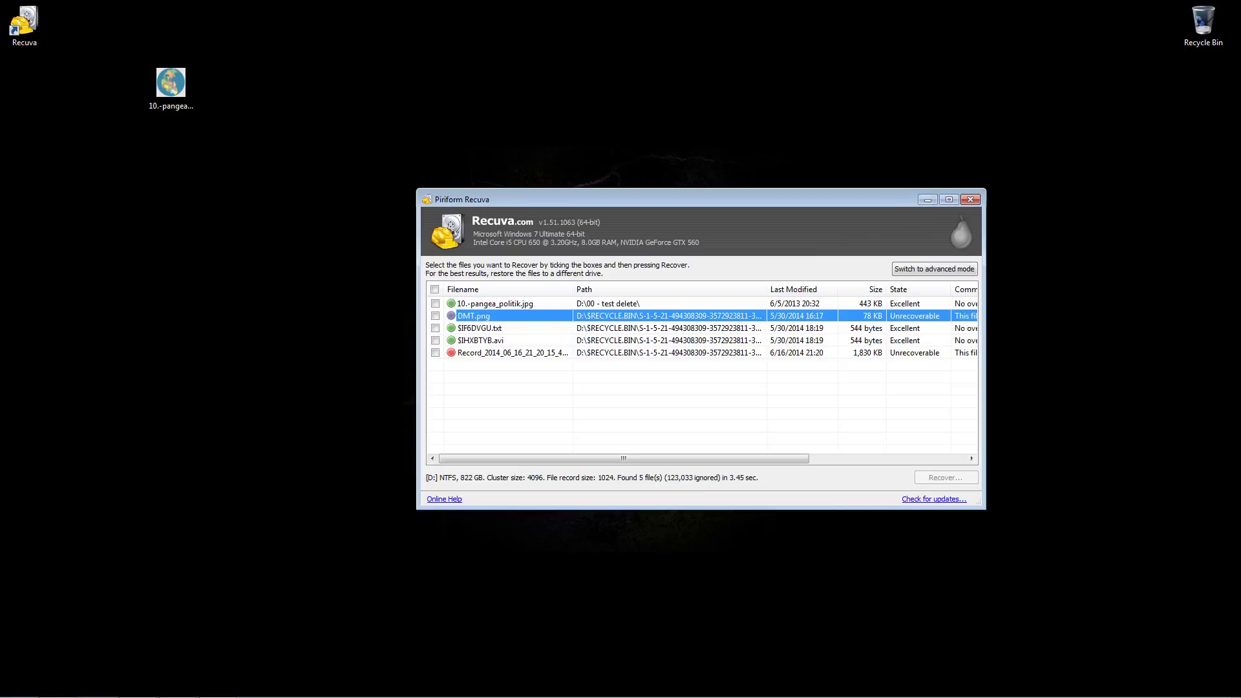
Step: Switch to Firefox and download PuranFileRecoverySetup.exe from the Puran Software download page in the search results
left_click(927, 201)
left_click(138, 687)
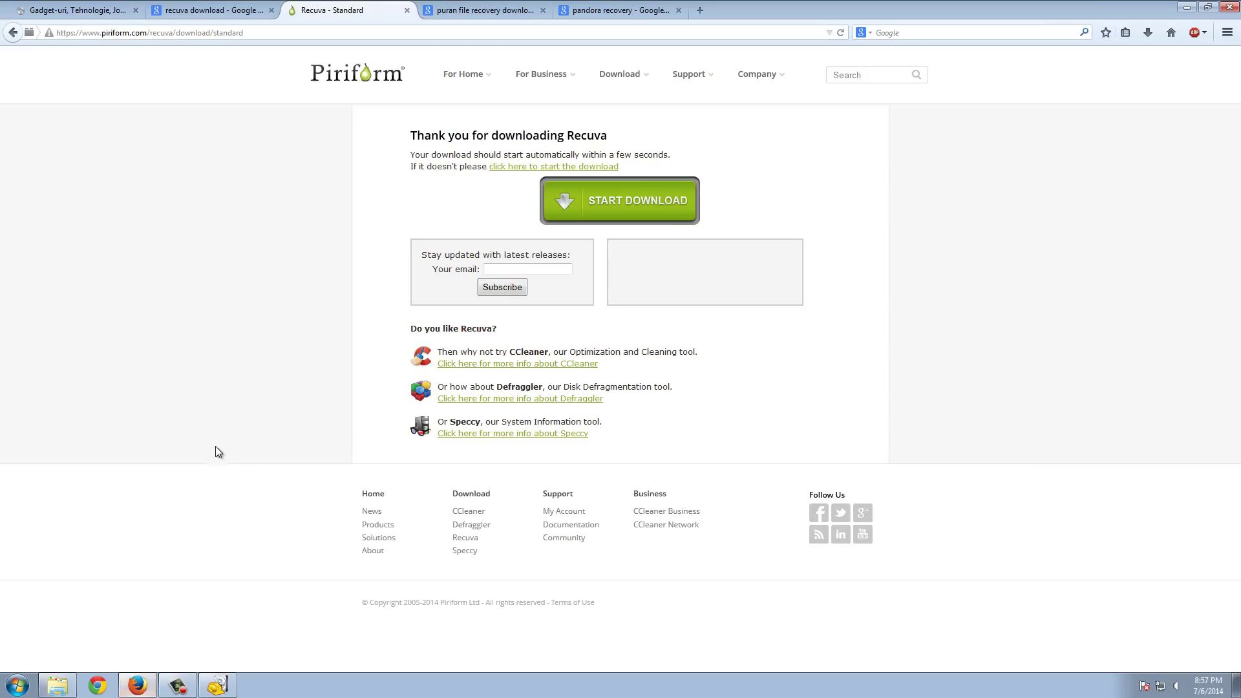
left_click(452, 12)
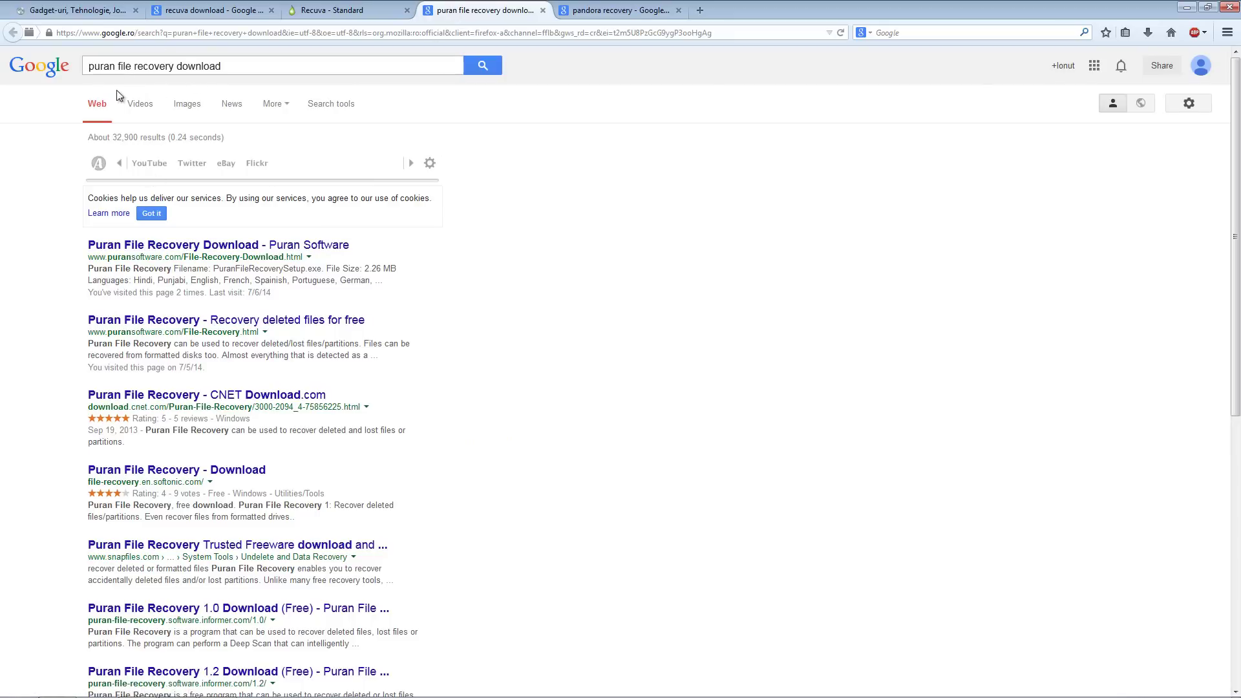
left_click(132, 252)
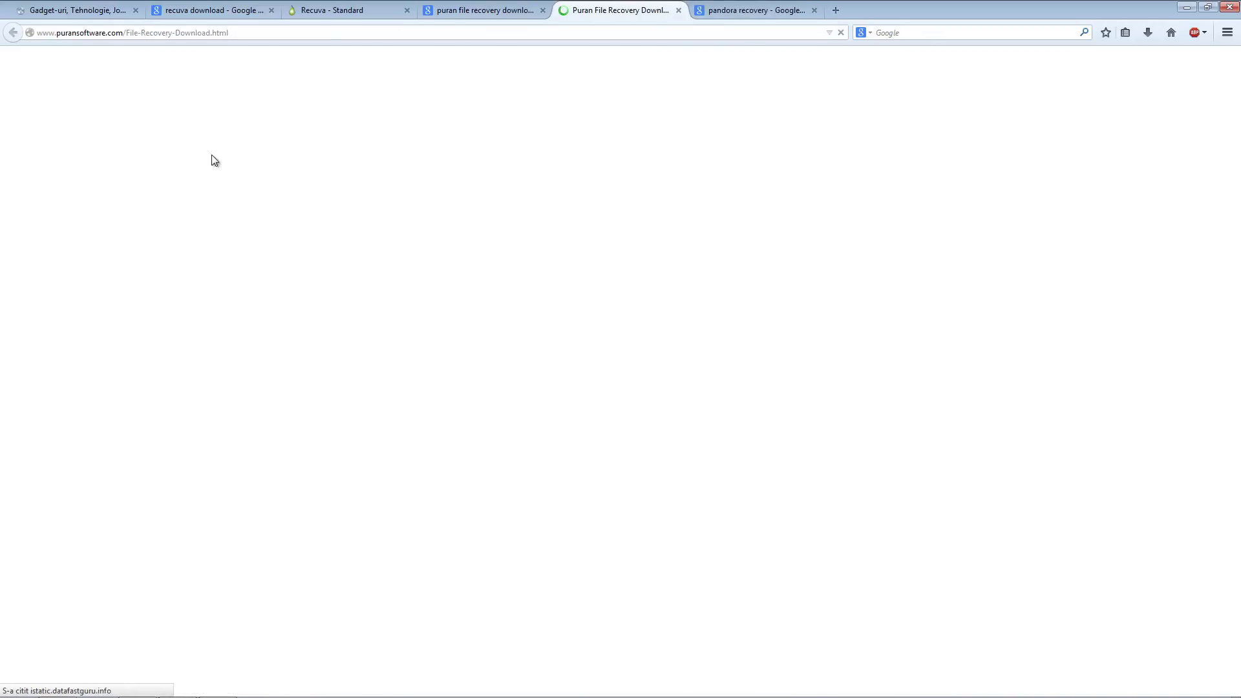
left_click(827, 198)
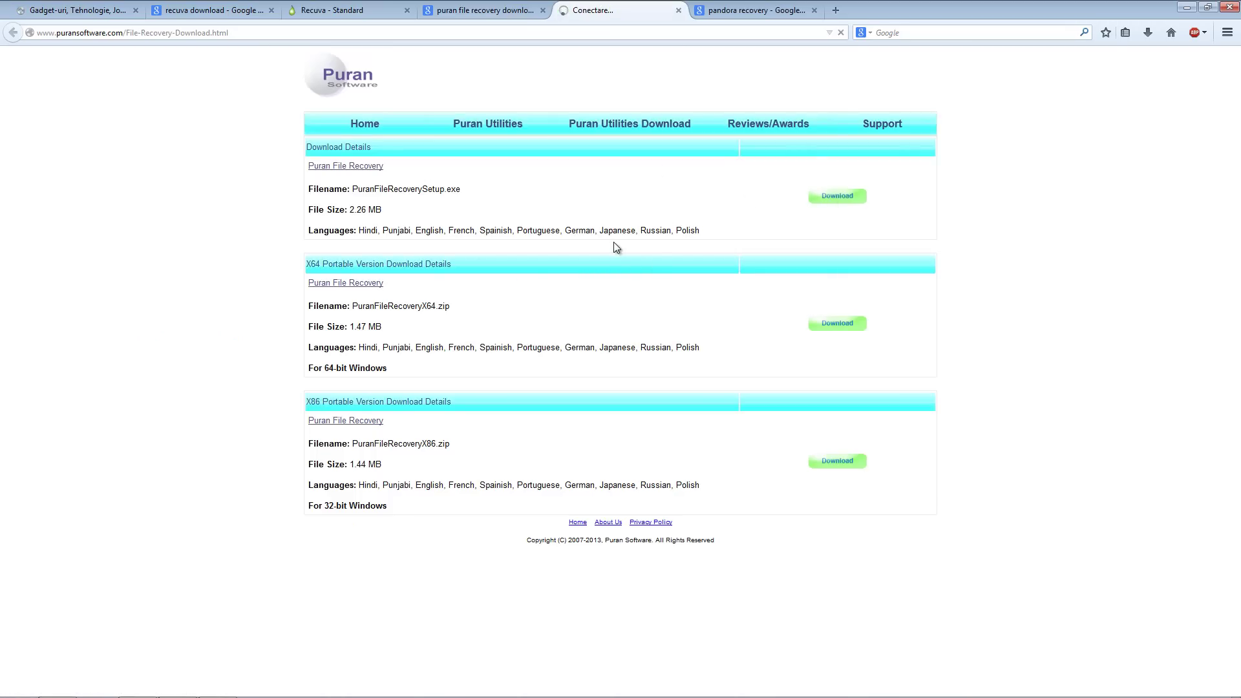
left_click(947, 465)
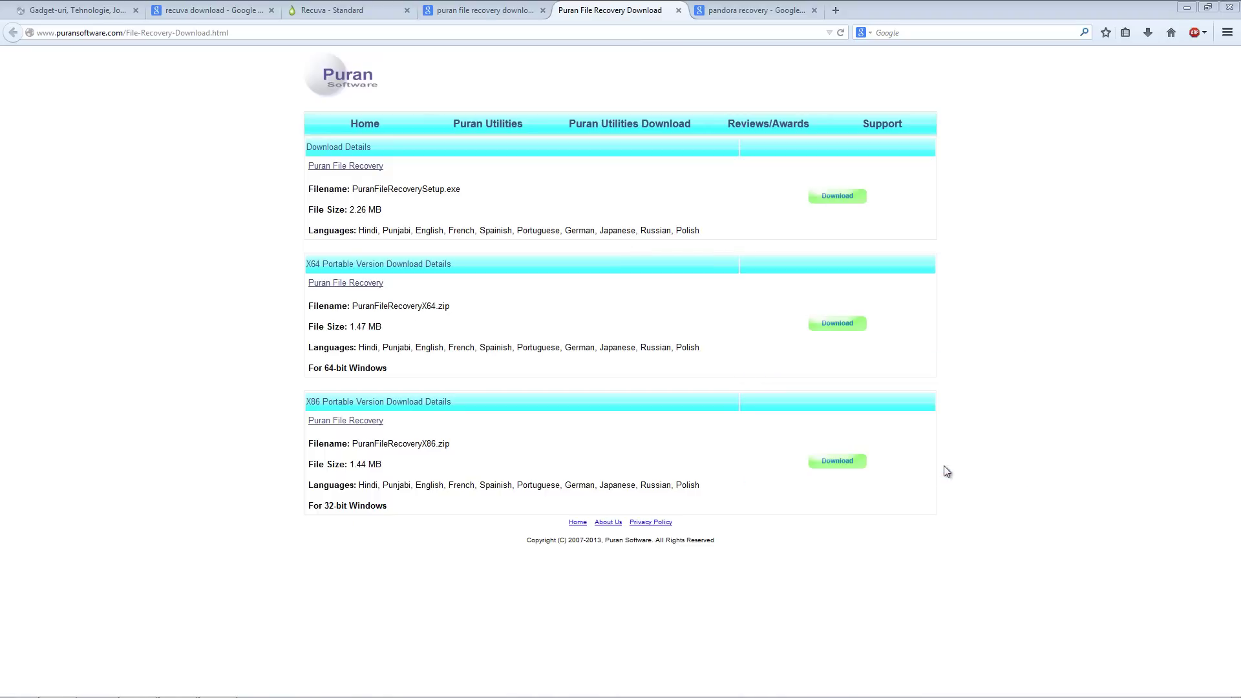
Step: Run the downloaded Puran File Recovery installer and accept its license agreement
left_click(1146, 34)
left_click(985, 75)
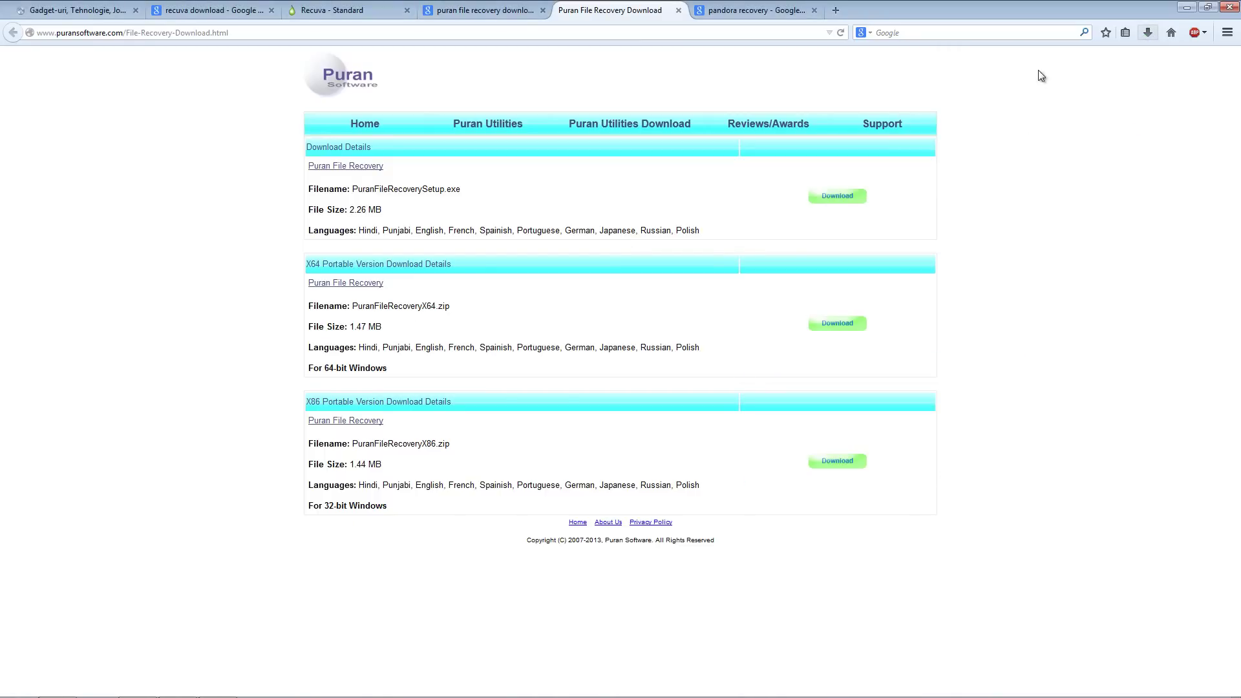
left_click(719, 366)
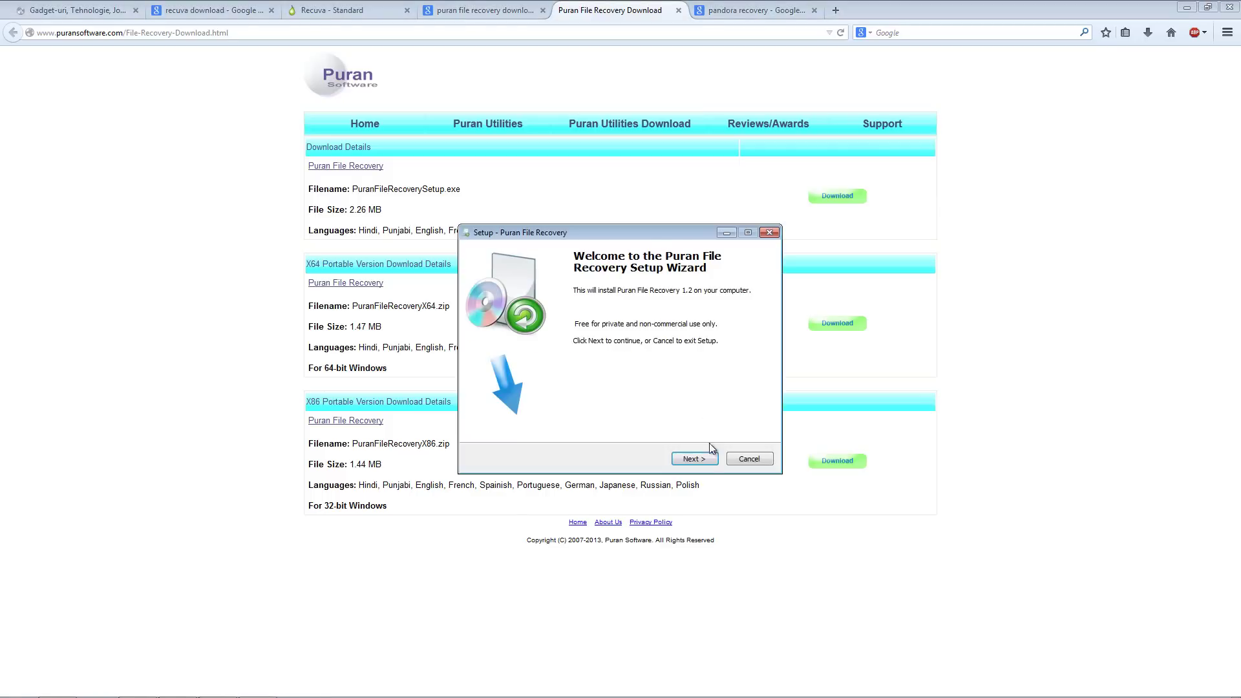
left_click(697, 460)
left_click(560, 421)
left_click(695, 460)
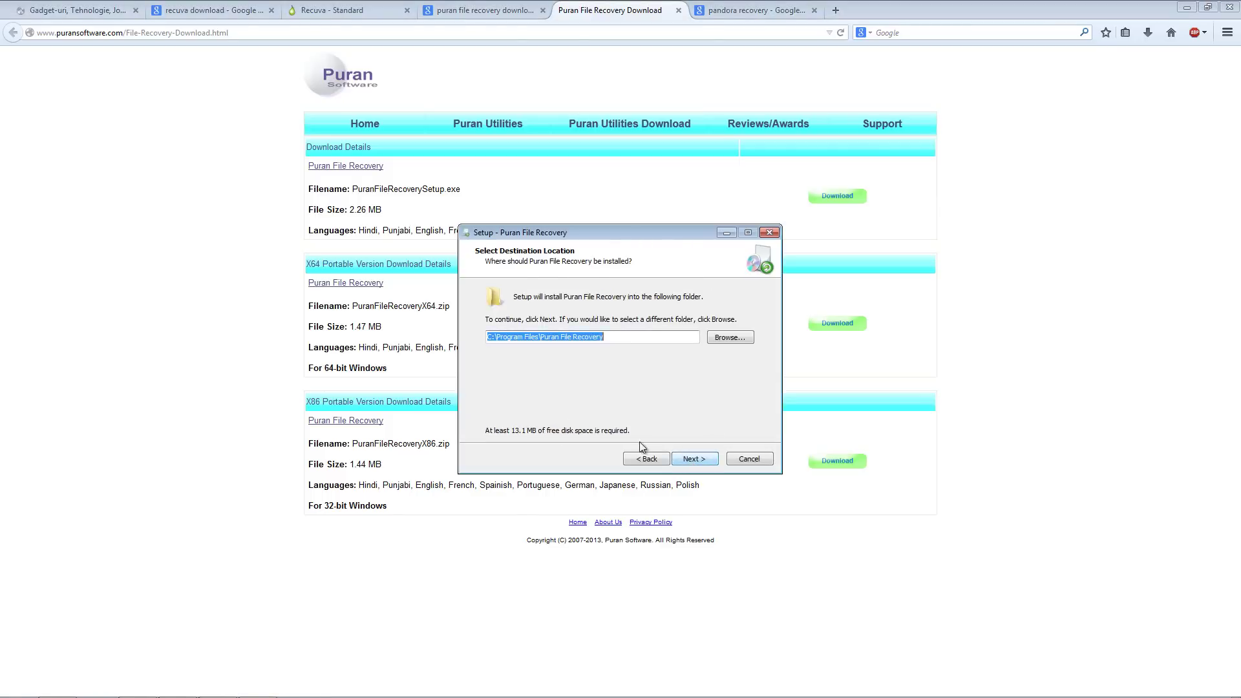
Step: Install Puran File Recovery into C:\Program Files\Puran File Recovery with the default Start Menu folder and a desktop icon
left_click(694, 459)
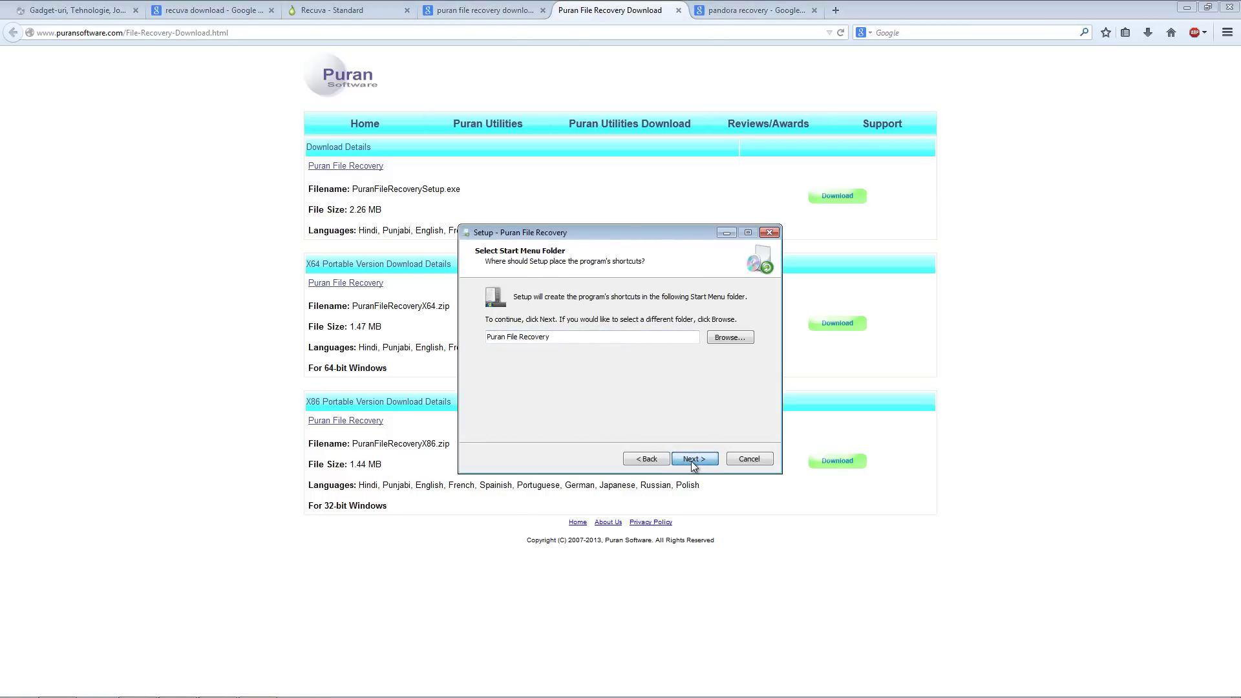
left_click(693, 460)
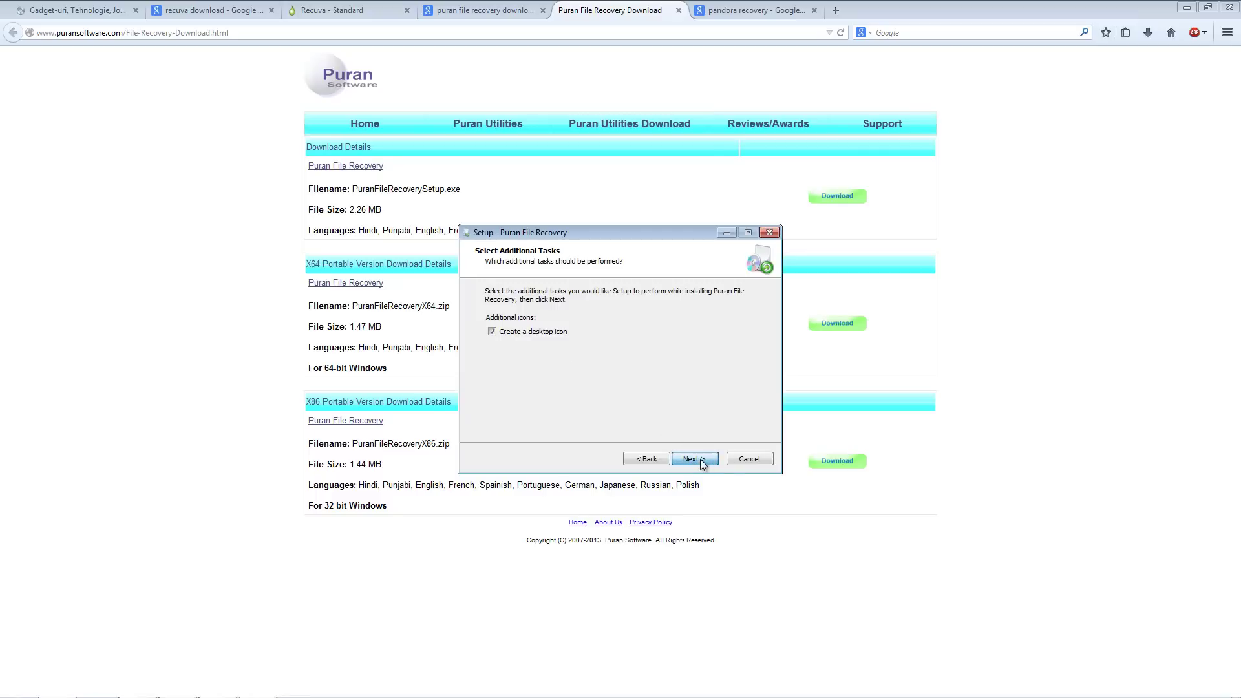
left_click(700, 459)
left_click(694, 459)
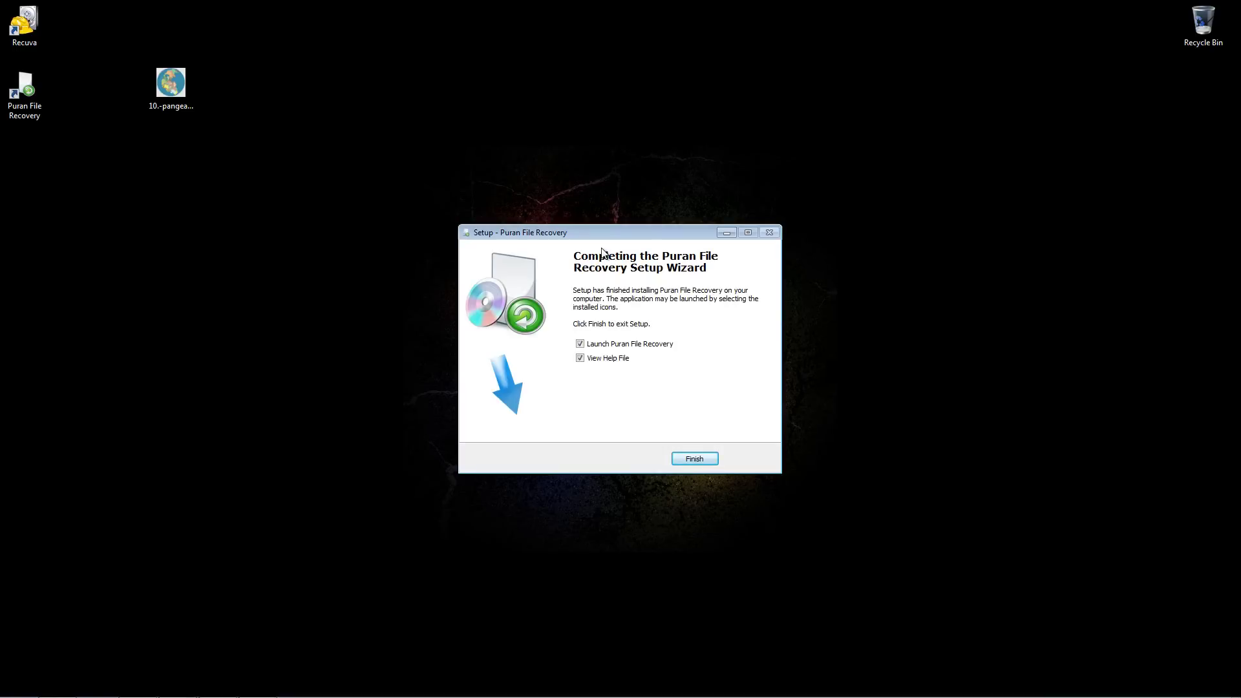
Step: Finish the setup without viewing the help file and launch Puran File Recovery in English
left_click(608, 360)
left_click(688, 457)
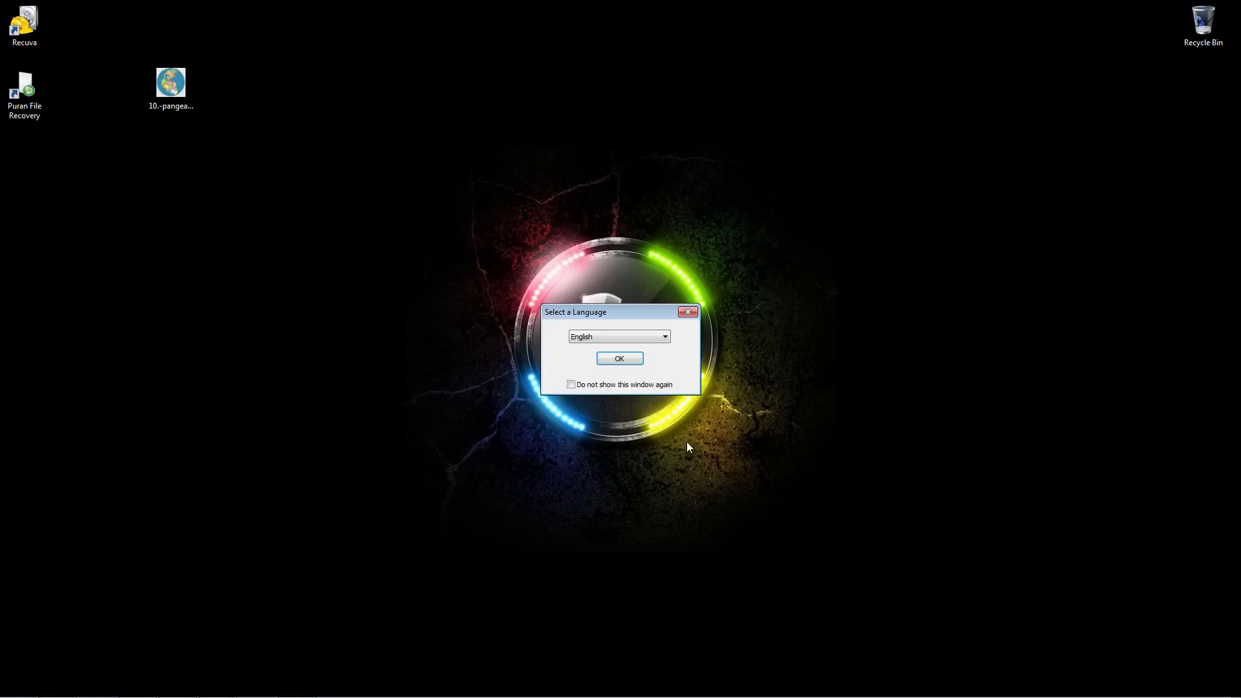
left_click(631, 363)
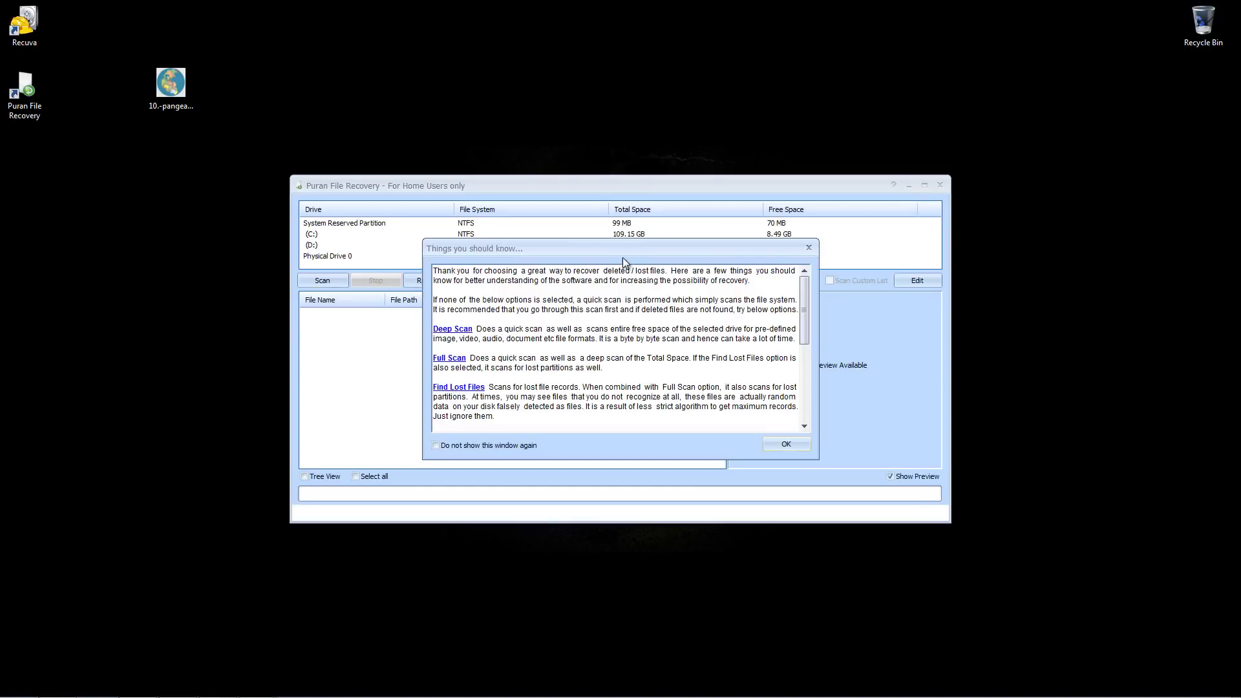
Step: Read through the introductory notes on the scan options and close them
left_click_drag(806, 313, 801, 420)
scroll(800, 421, "up", 10)
left_click(809, 247)
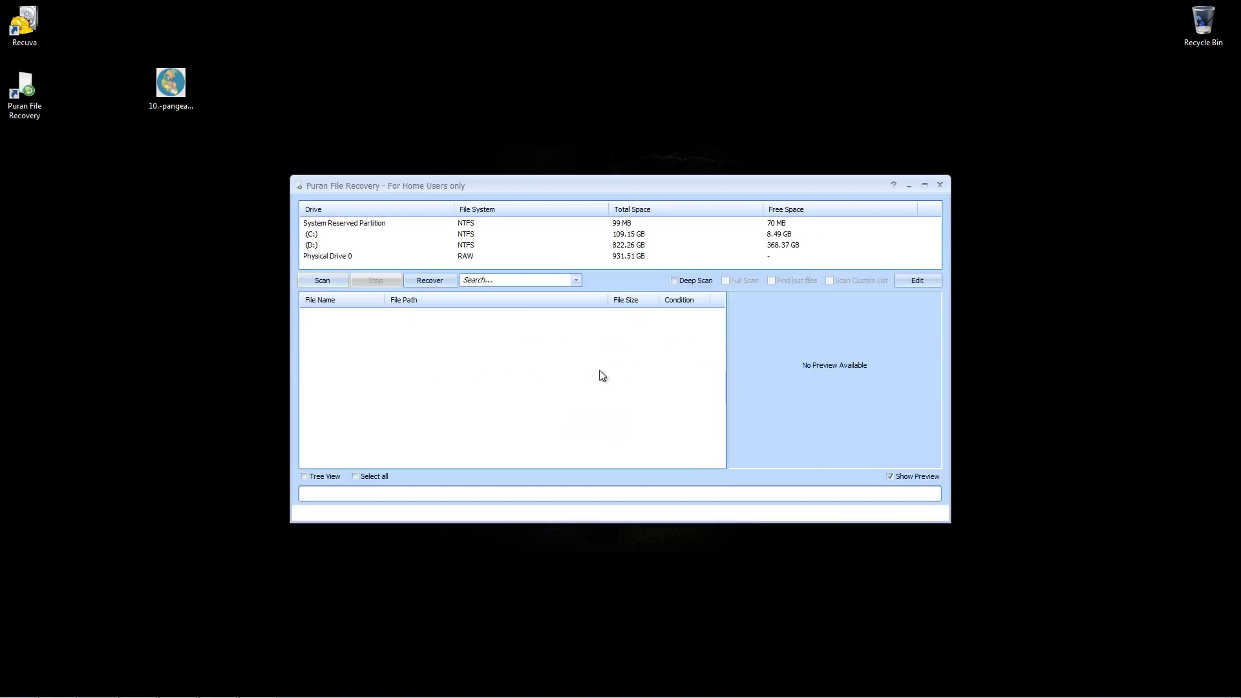
Step: Scan drive D: for deleted files, preview 10.-pangea_politik.jpg and check its original folder, 00 - test delete
left_click(320, 245)
left_click(330, 282)
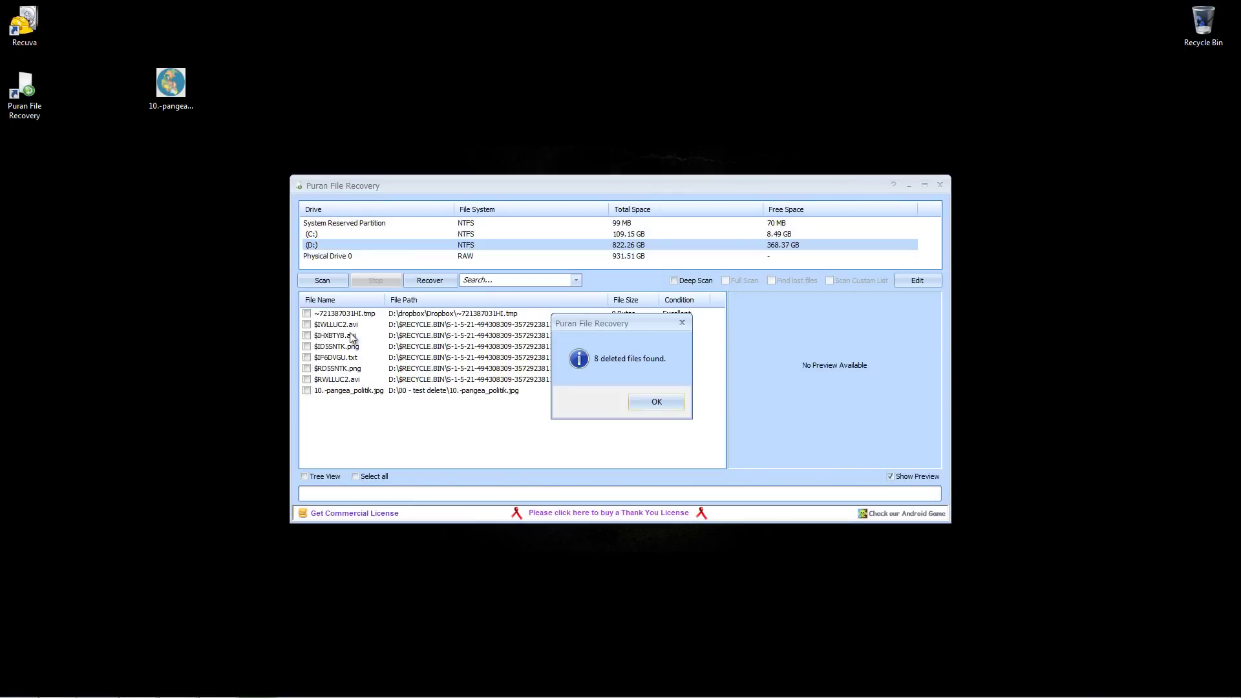
left_click(657, 402)
left_click(351, 392)
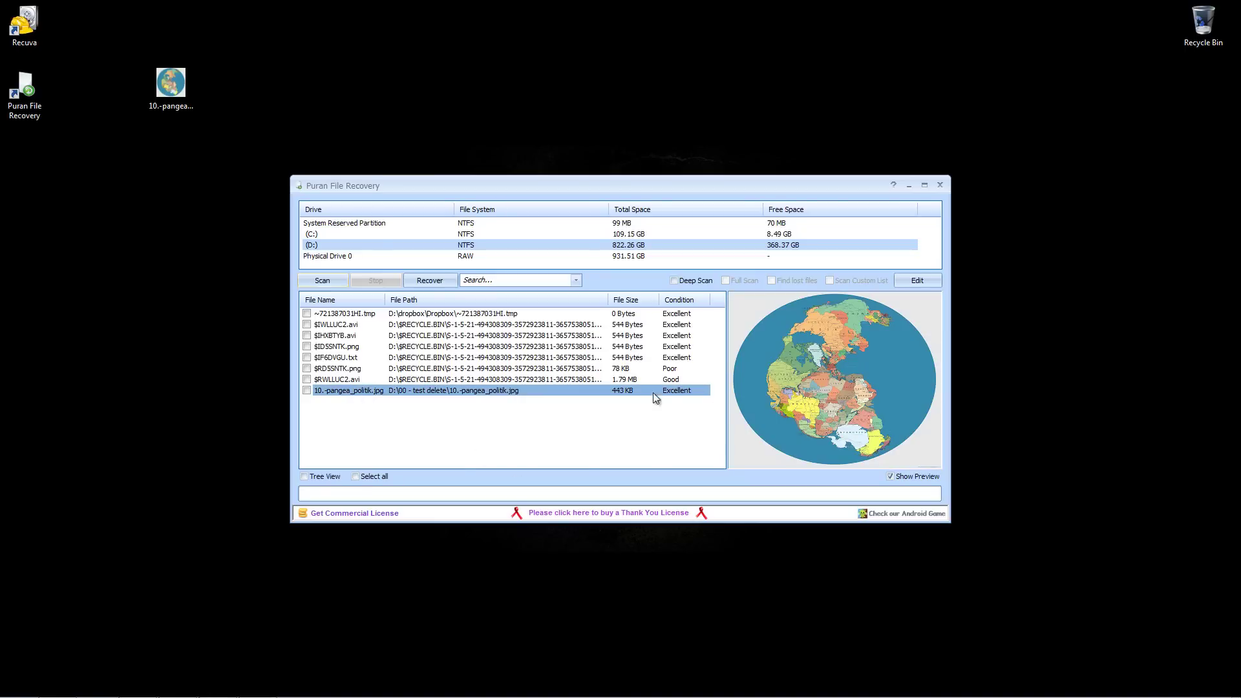
double_click(732, 305)
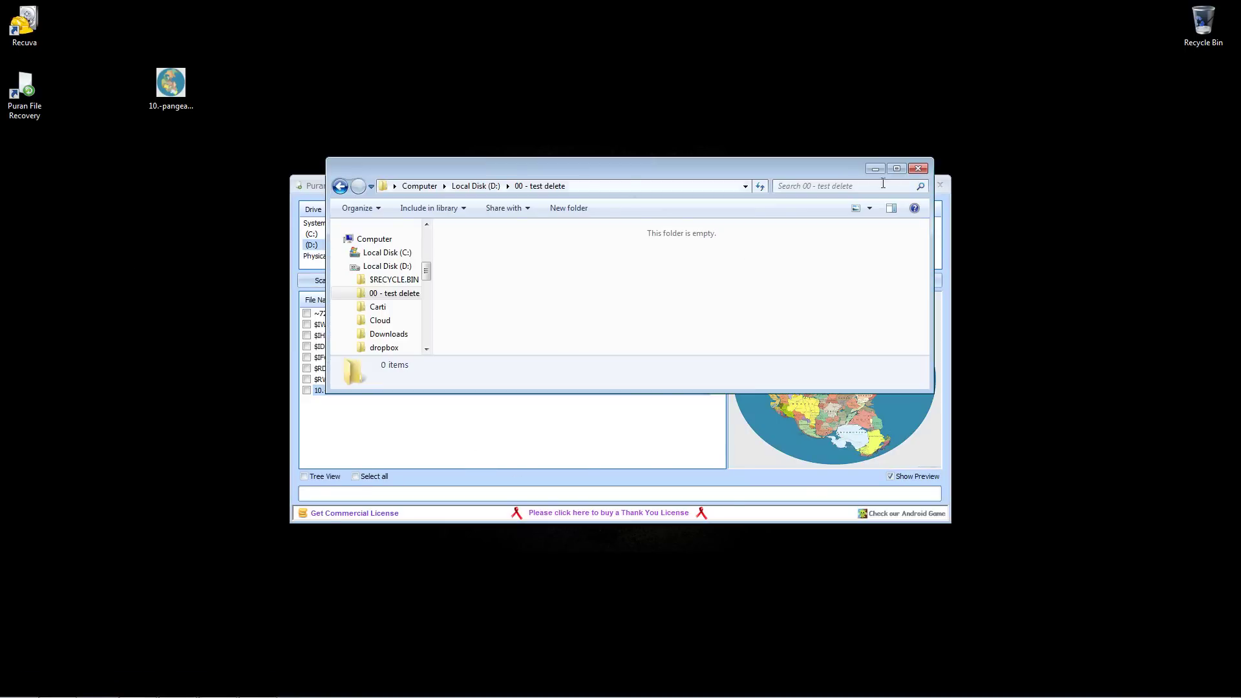
left_click(876, 168)
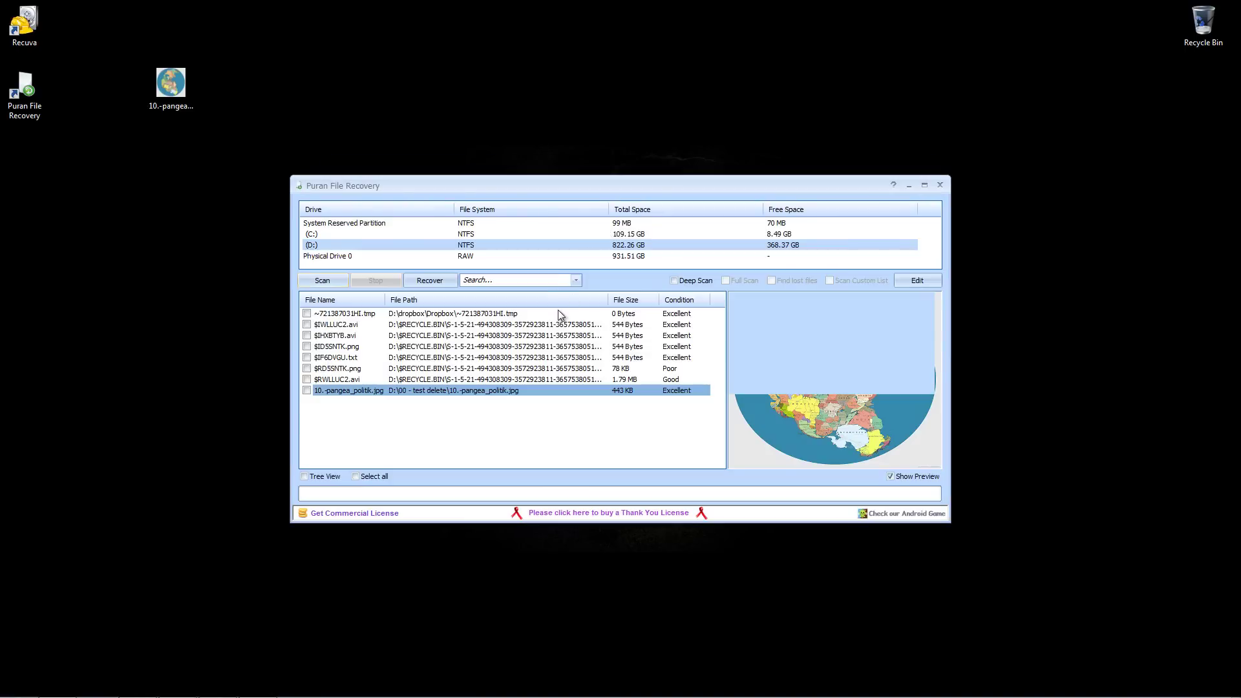
Step: Enable Deep Scan, Full Scan, Find lost files and Scan Custom List, then view the Recover choices and minimize Puran File Recovery
left_click(684, 282)
left_click(429, 280)
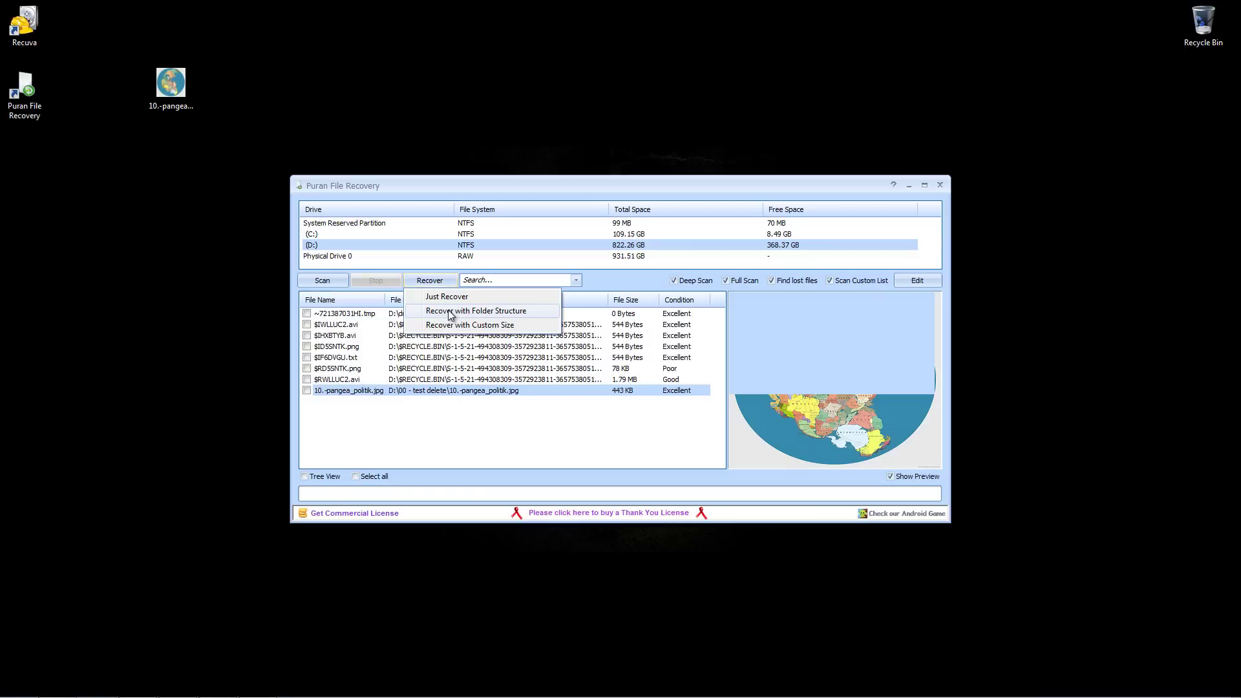
left_click(760, 264)
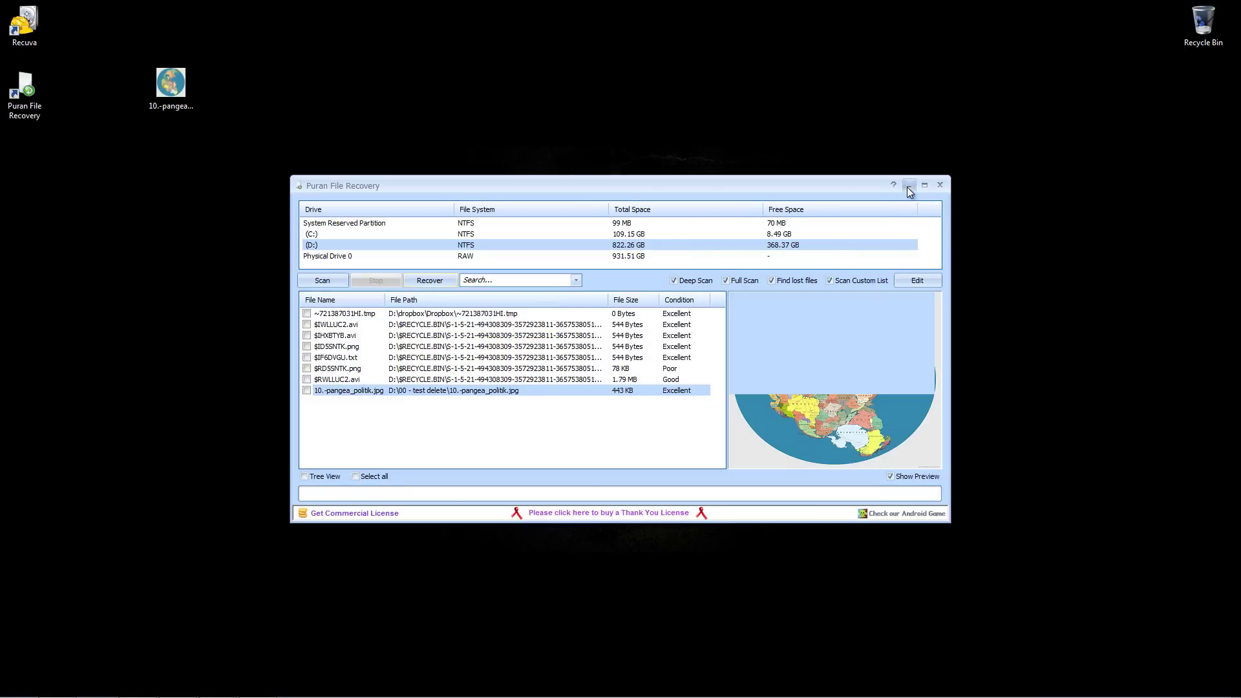
left_click(910, 187)
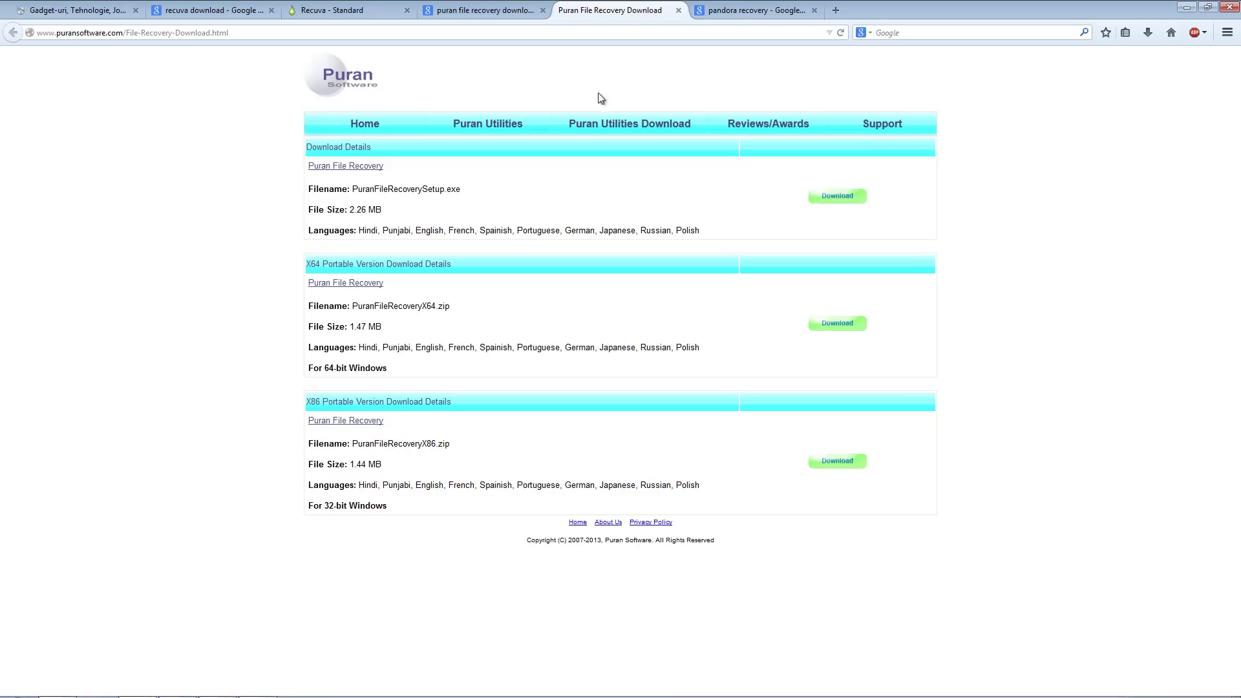
Step: In Firefox, open the Pandora Recovery site from the search results and download PandoraRecovery.exe from its local server
left_click(748, 12)
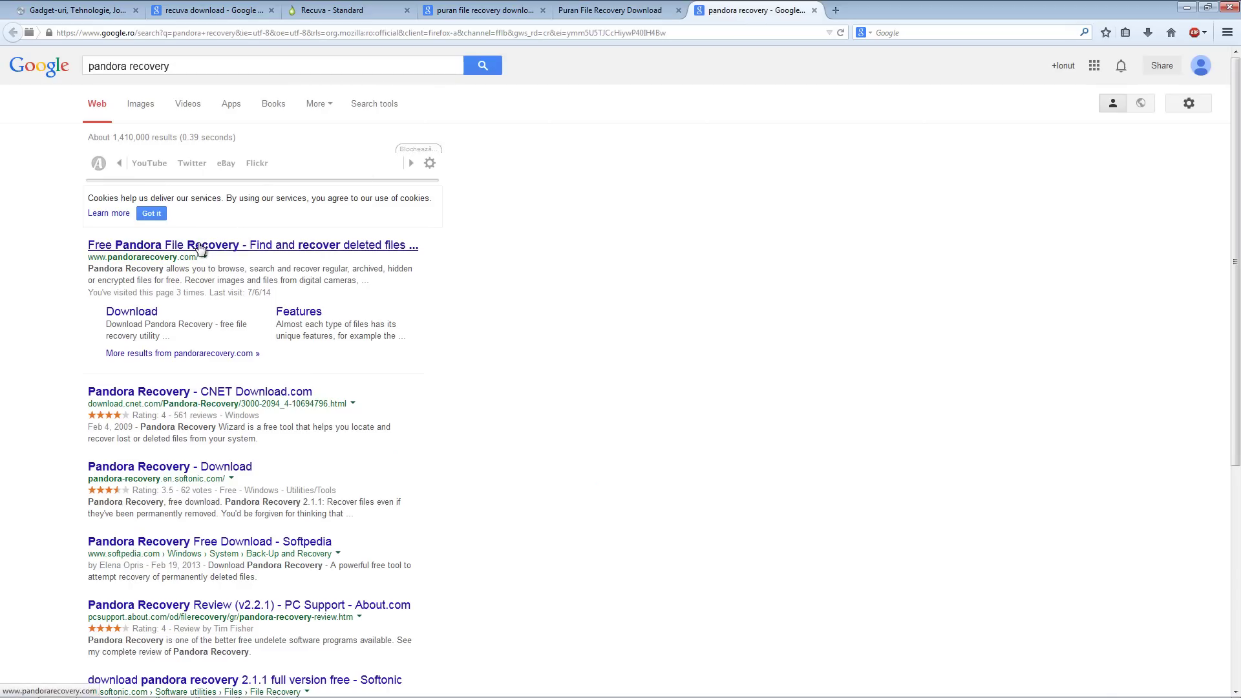
left_click(162, 246)
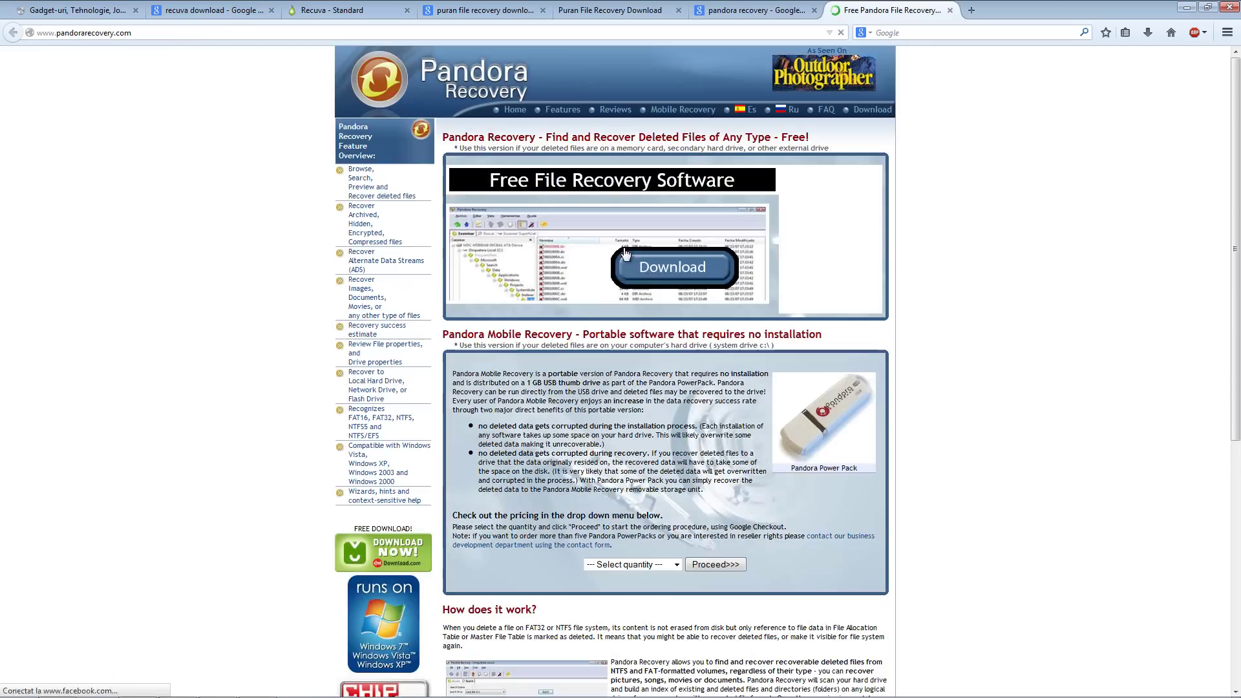
left_click(685, 285)
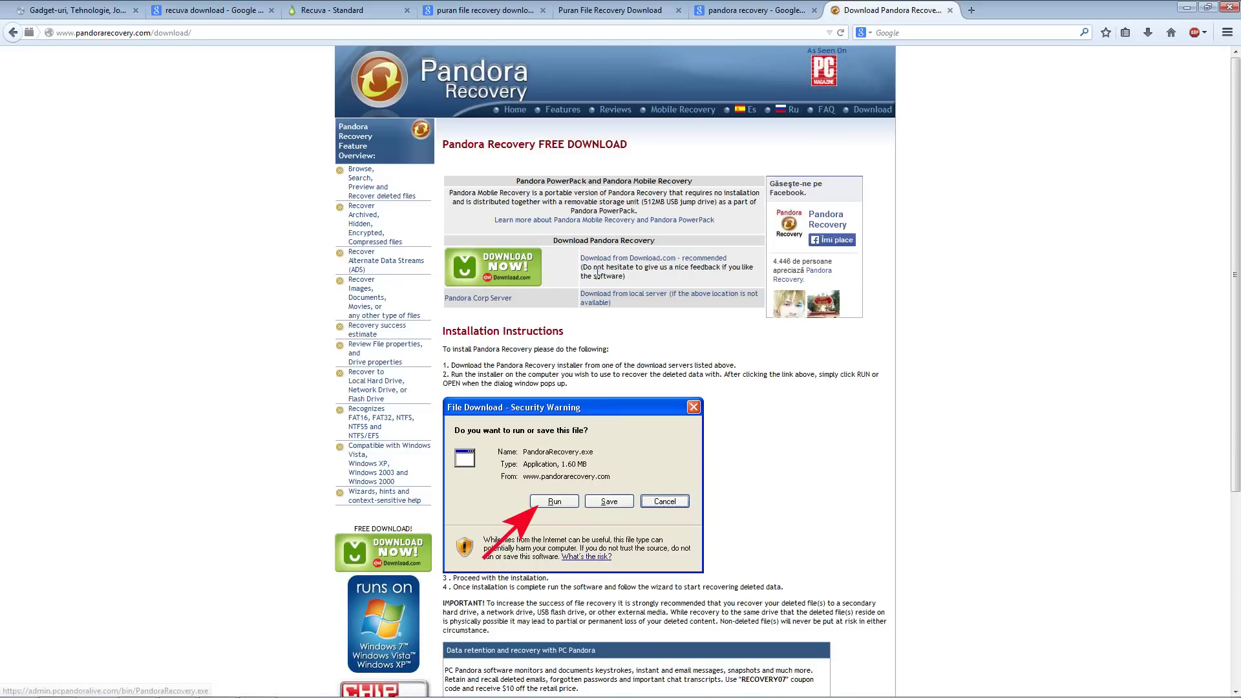
left_click(631, 296)
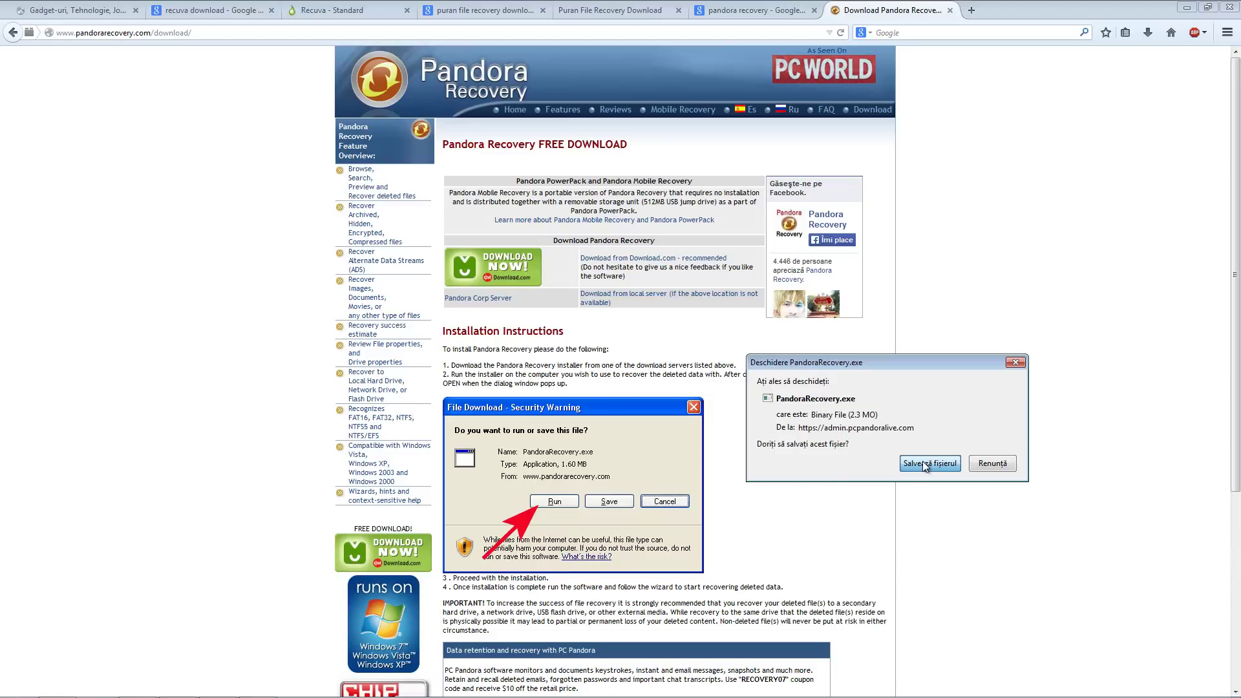
left_click(925, 464)
Step: Install Pandora Recovery from the downloaded file, launch it on finishing and minimize the browser
left_click(1149, 32)
left_click(1060, 69)
left_click(656, 365)
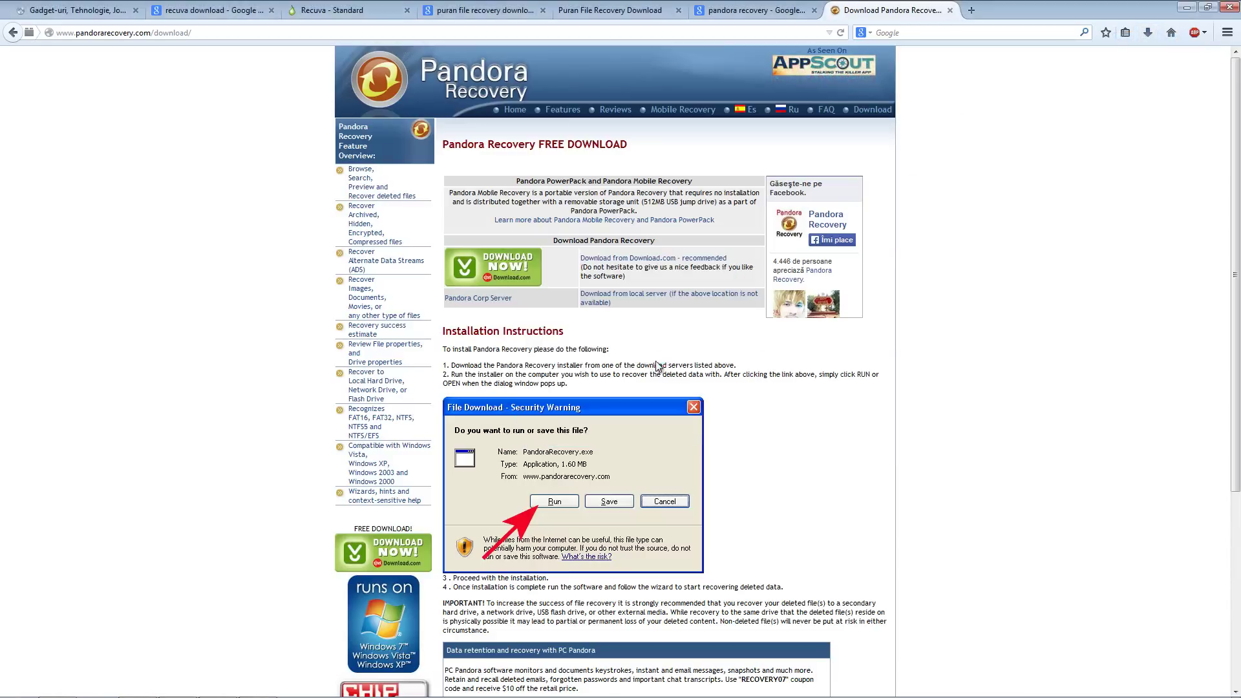
left_click(705, 456)
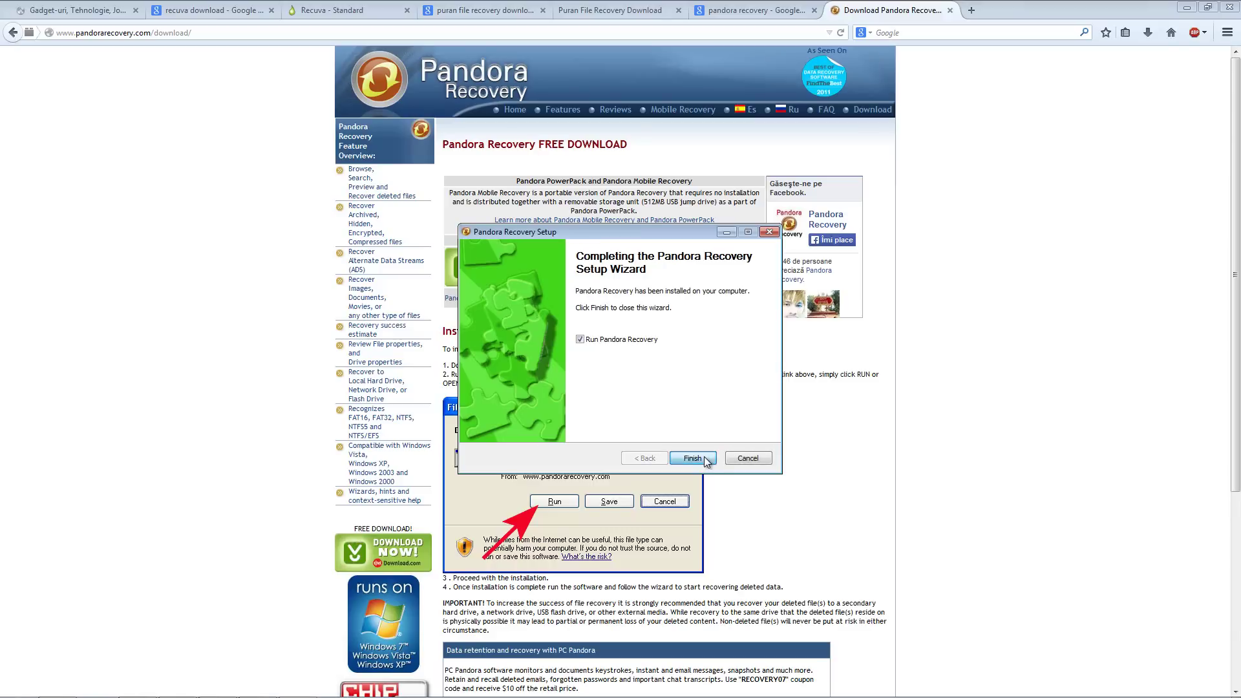
left_click(704, 457)
left_click(1185, 11)
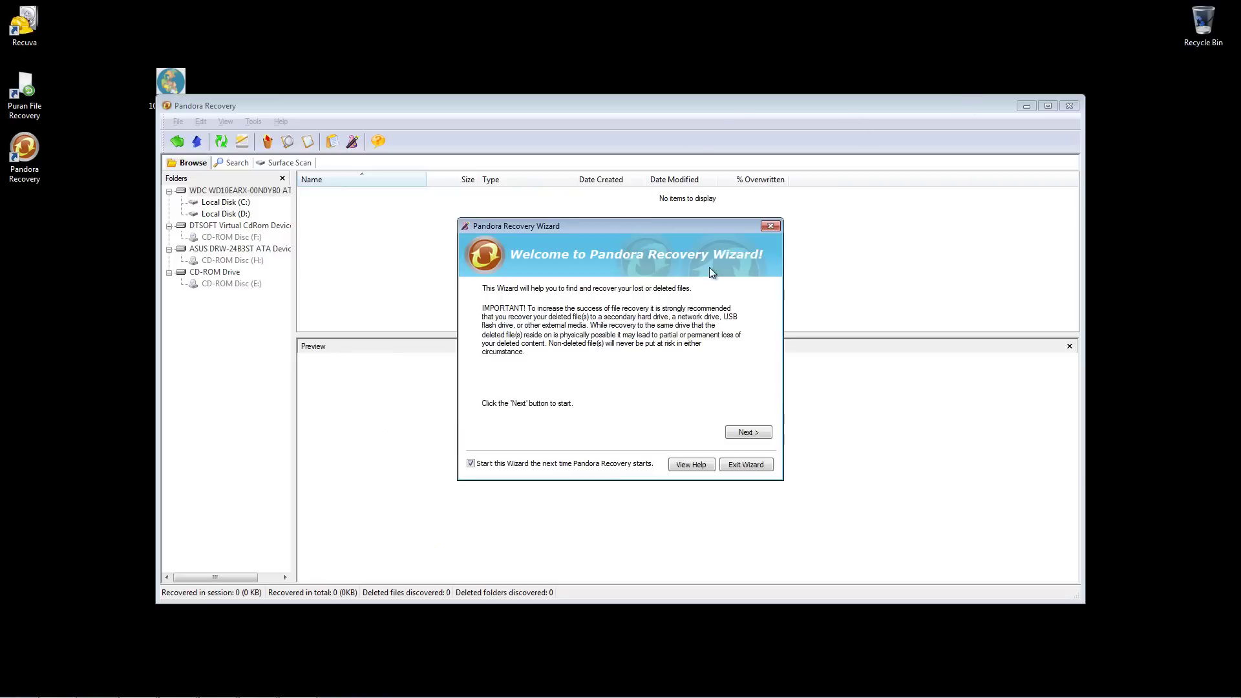
Step: Dismiss the Pandora Recovery wizard and hints, and open Local Disk (D:) to list its deleted data
left_click(771, 228)
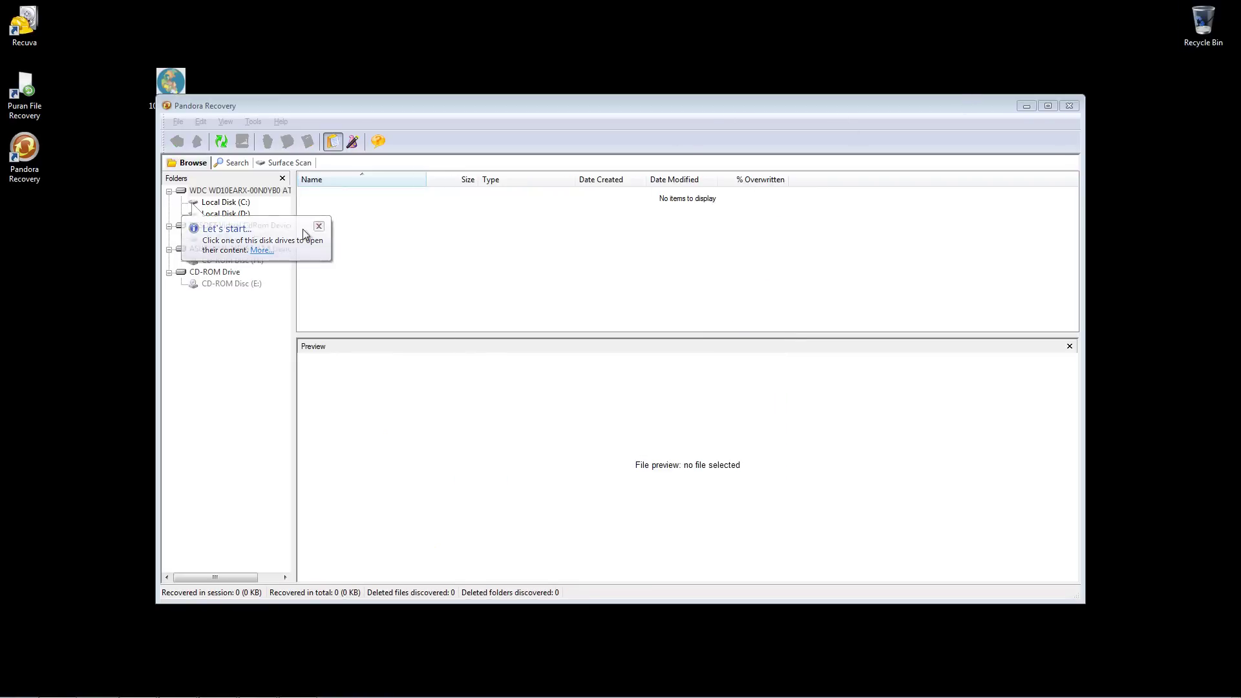
left_click(319, 229)
left_click(225, 214)
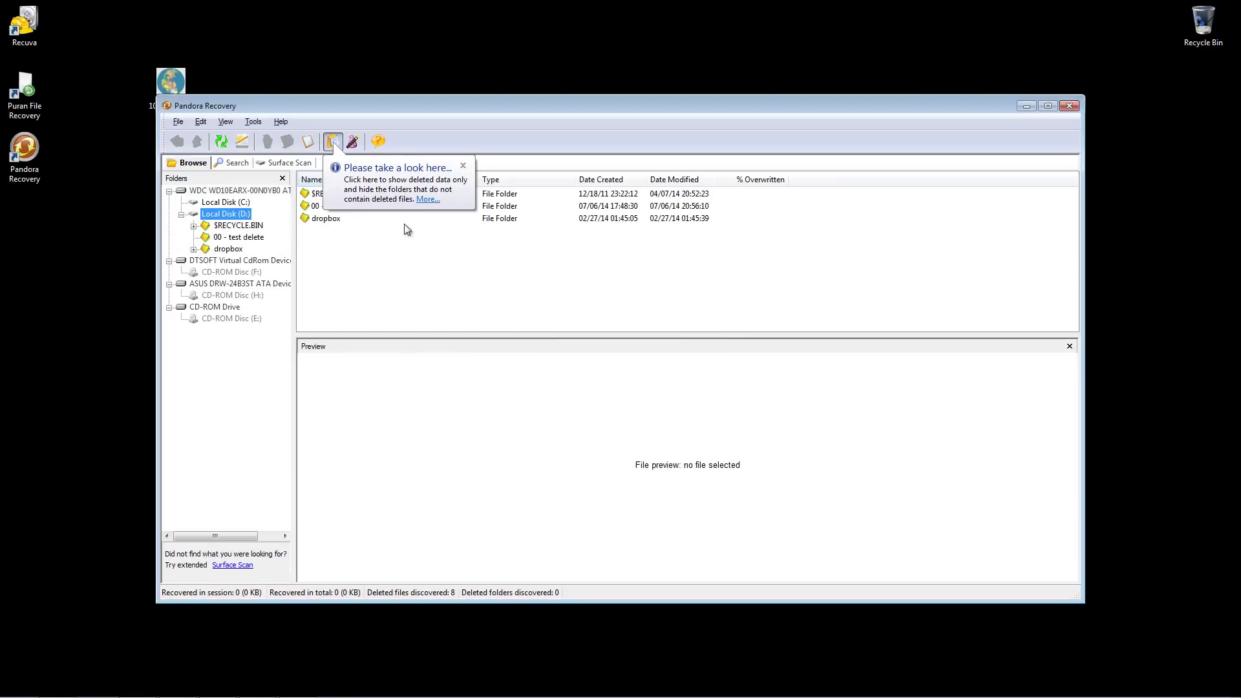
left_click(463, 166)
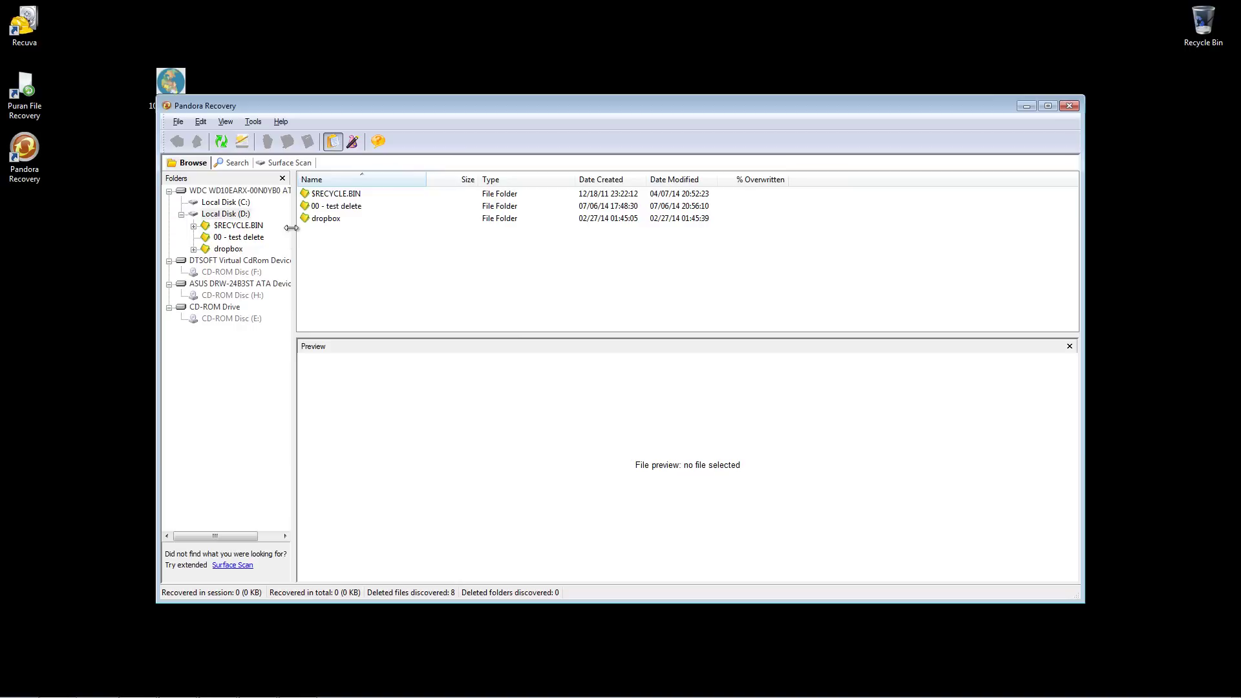
Step: Open the 00 - test delete folder and preview the deleted 10.-pangea_politik.jpg
left_click(339, 208)
left_click(348, 251)
left_click(336, 207)
double_click(327, 207)
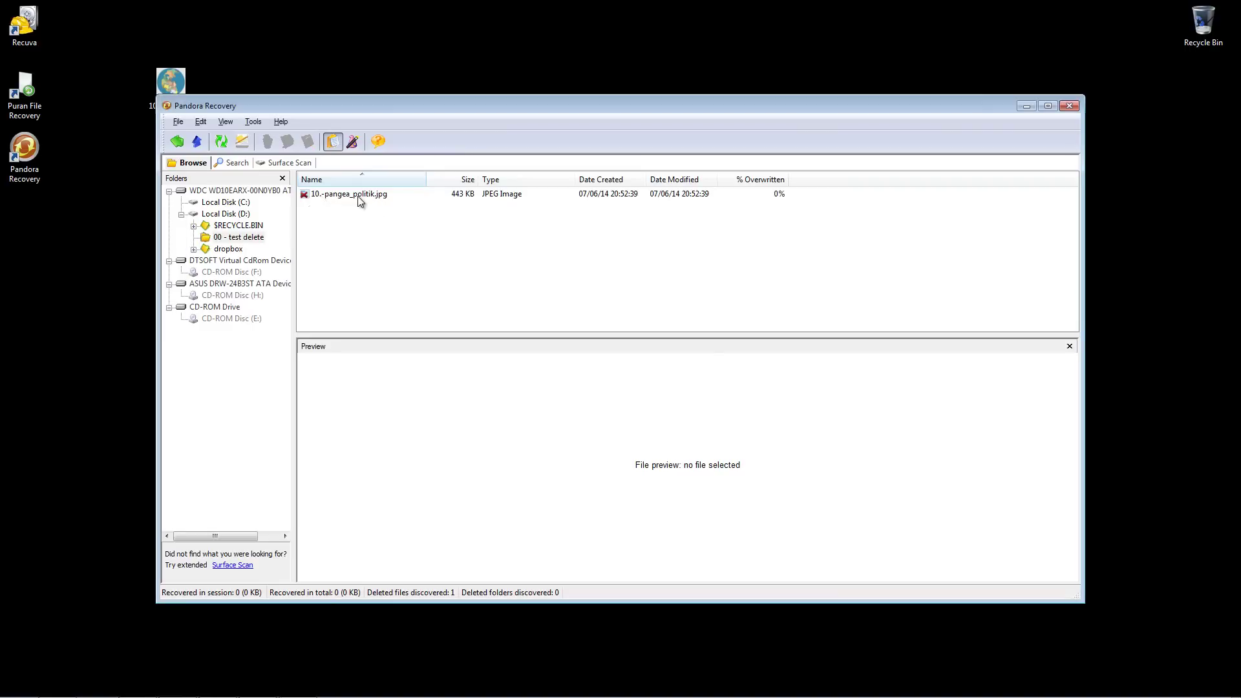
left_click(356, 197)
left_click(513, 256)
left_click(352, 198)
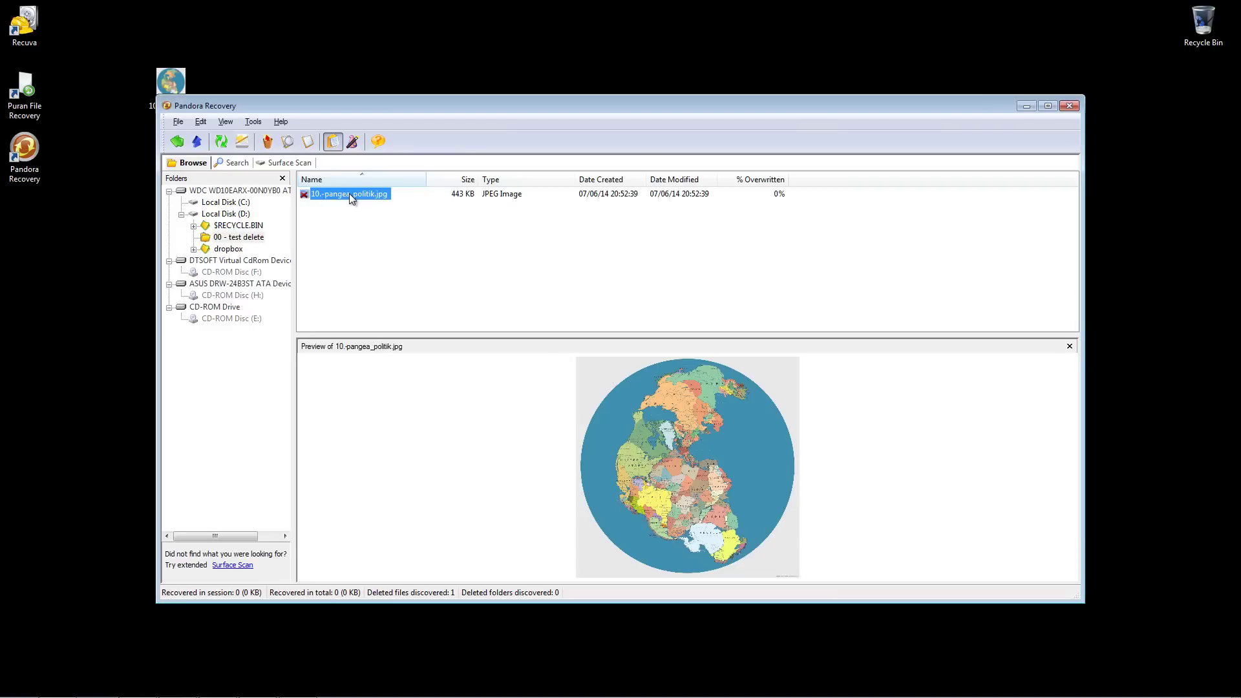
Step: Examine the recovery settings and destination folder choices for 10.-pangea_politik.jpg, then close them without recovering
right_click(352, 198)
left_click(373, 203)
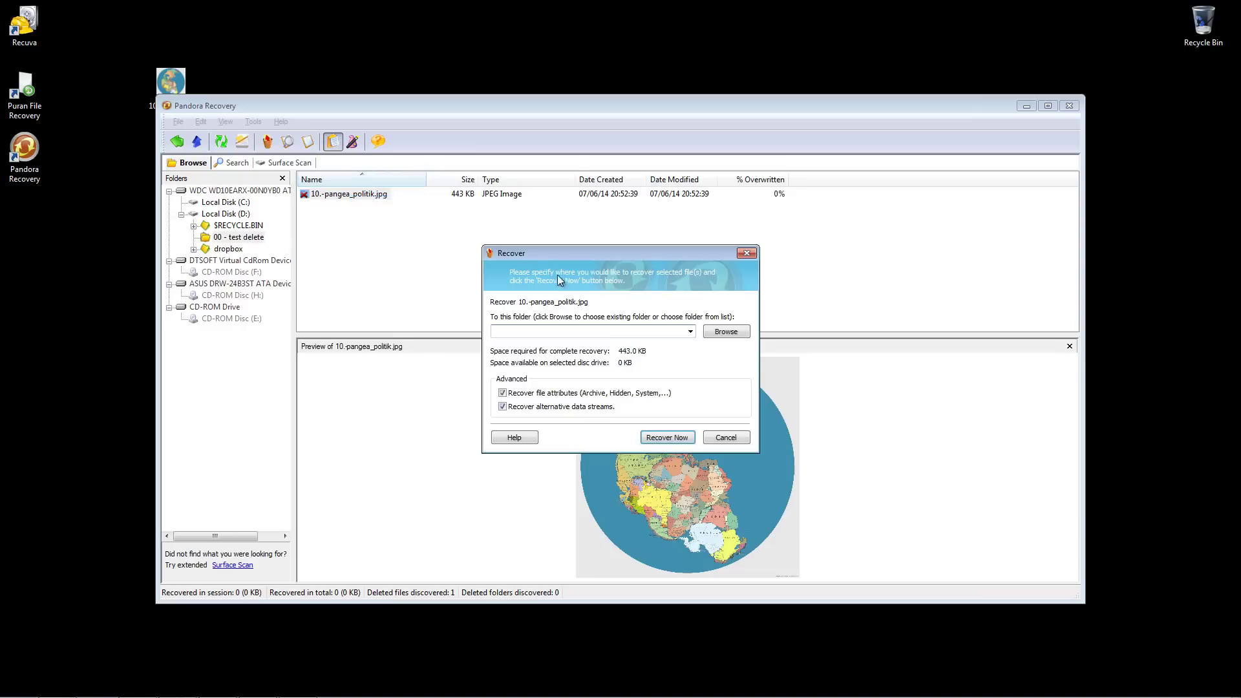
left_click(715, 332)
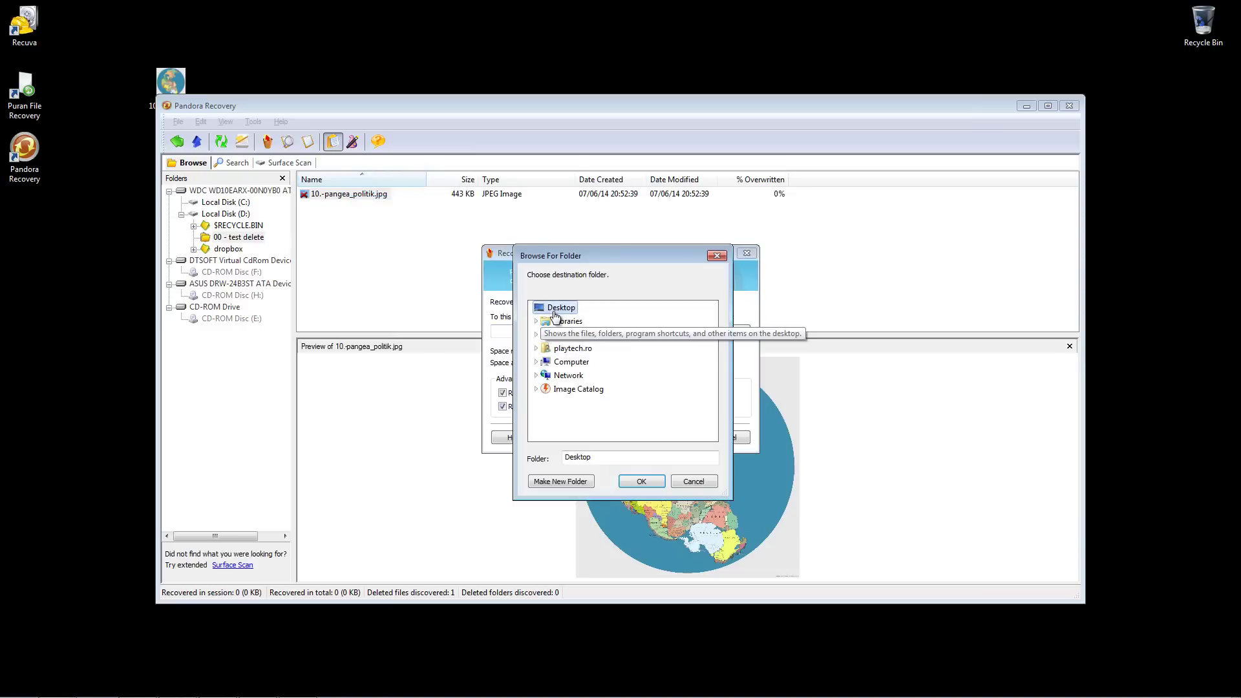
left_click(717, 256)
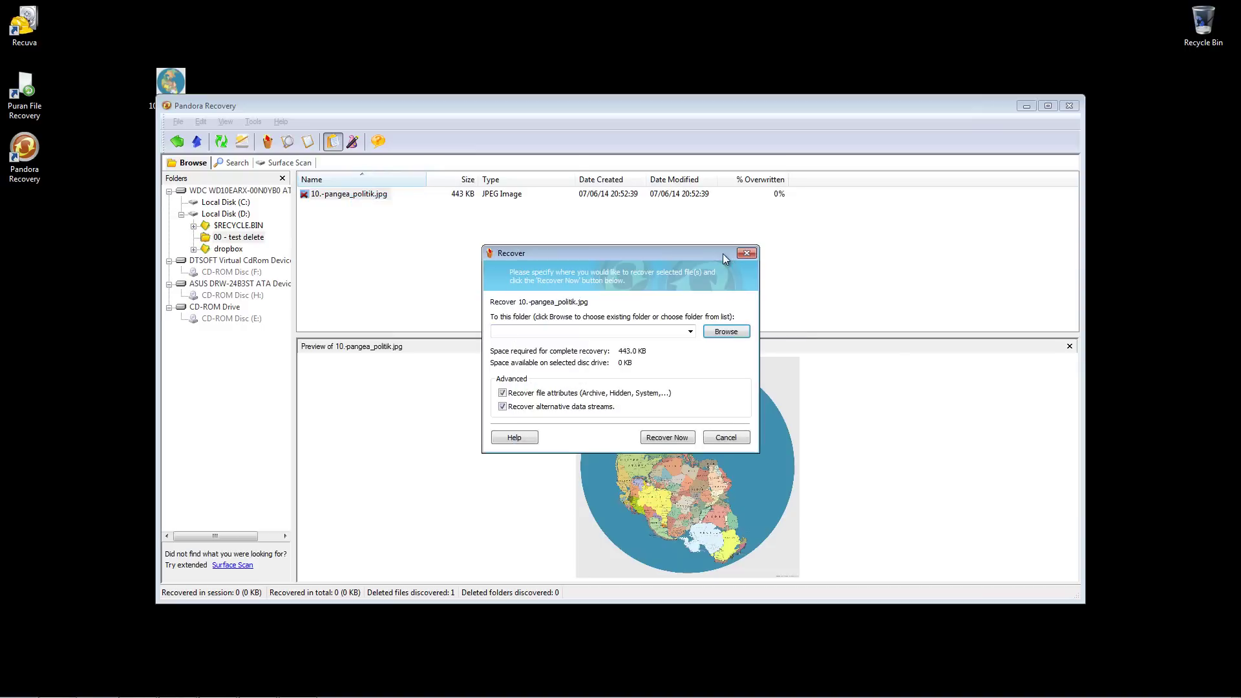
left_click(747, 253)
Step: Return to Firefox, search for "restoration technibble" in a new tab and open the Repair Tool of the Week: Restoration article
key("super+d")
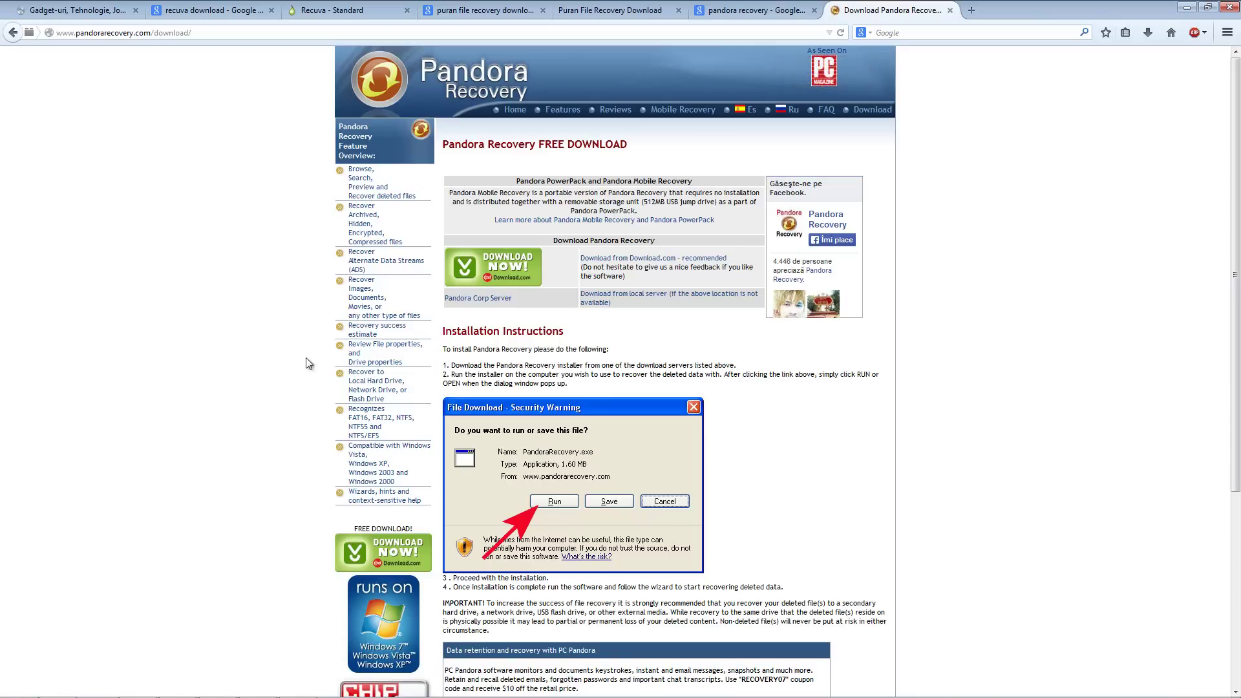
key("ctrl+t")
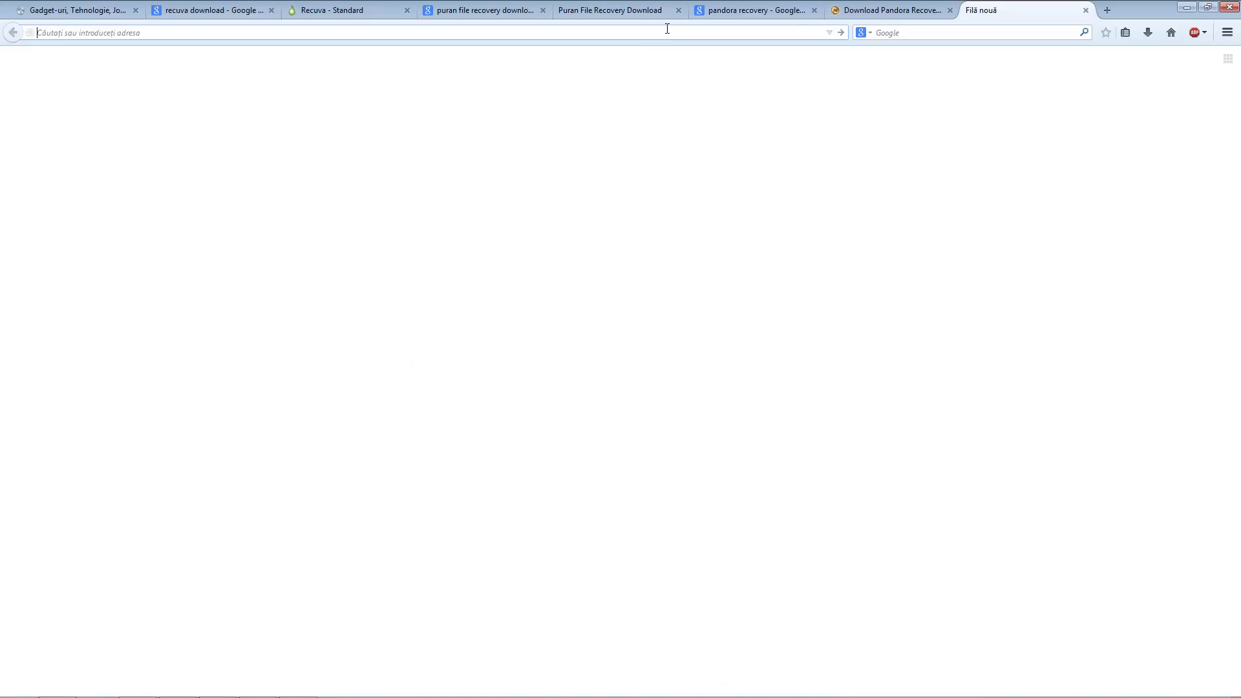
type("rest")
type("oration technibble")
key("Return")
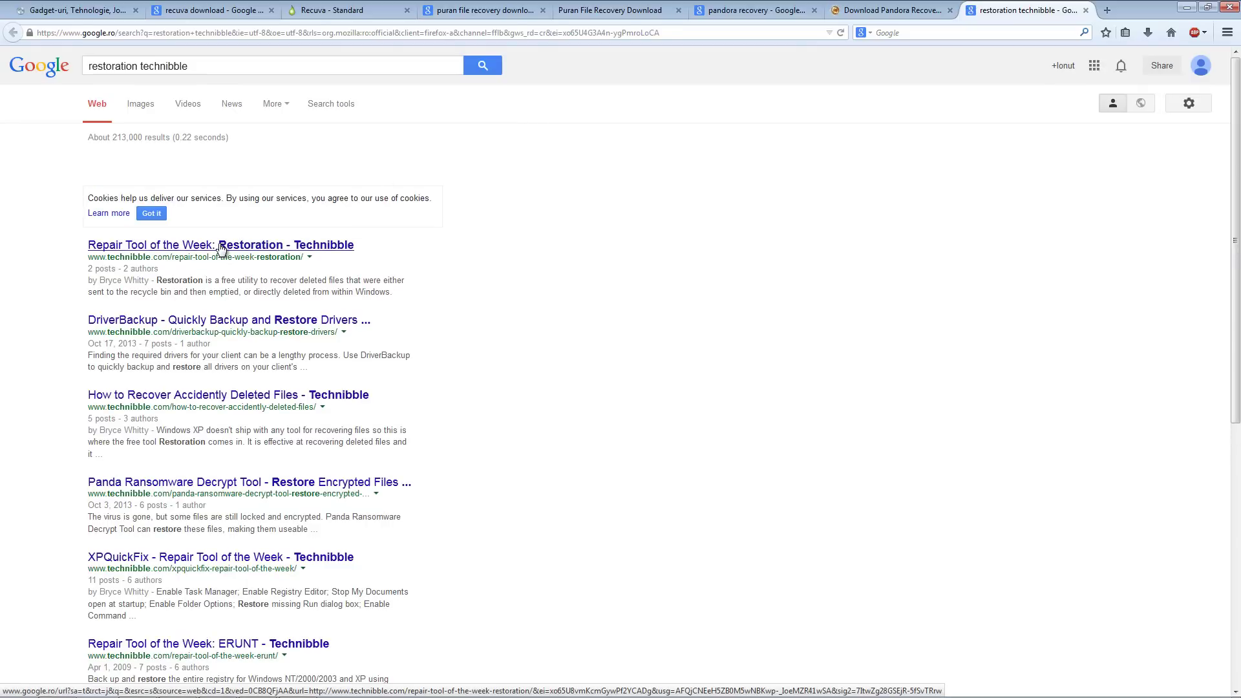
left_click(221, 246)
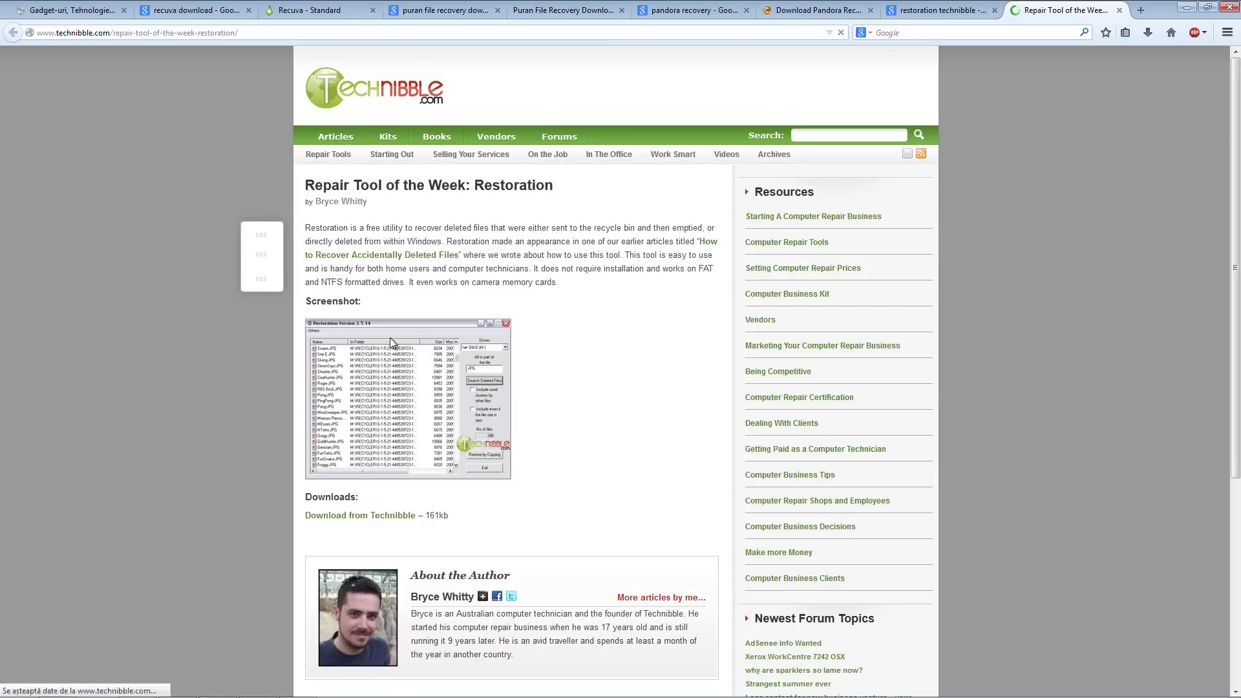
Step: Download restoration2514.zip from Technibble, opening it with WinRAR, and run Restoration.exe from its REST2514 folder
left_click(355, 517)
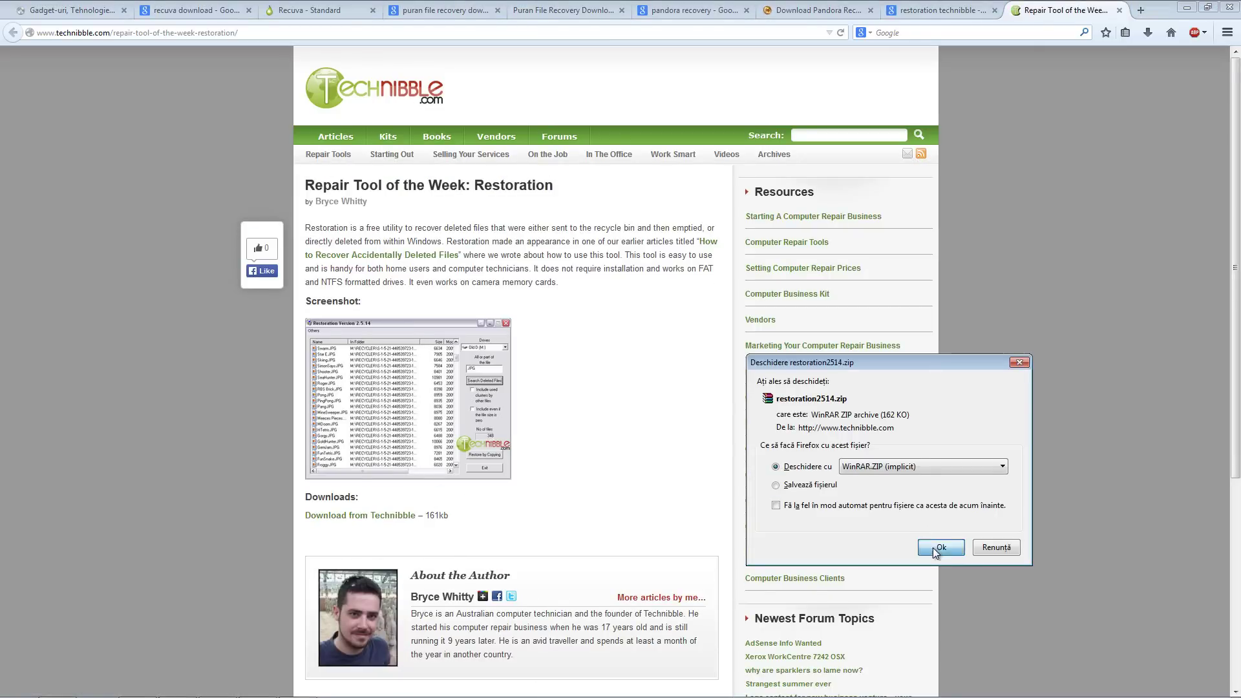
left_click(933, 548)
double_click(127, 193)
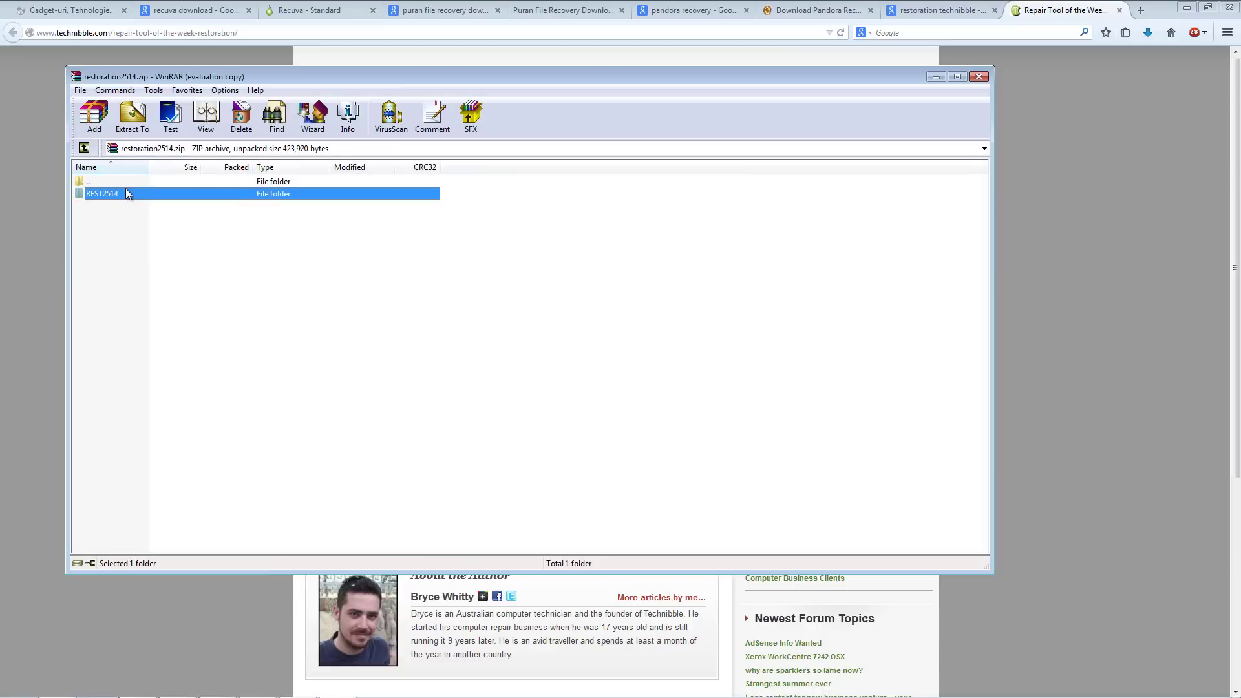
left_click(105, 231)
double_click(103, 230)
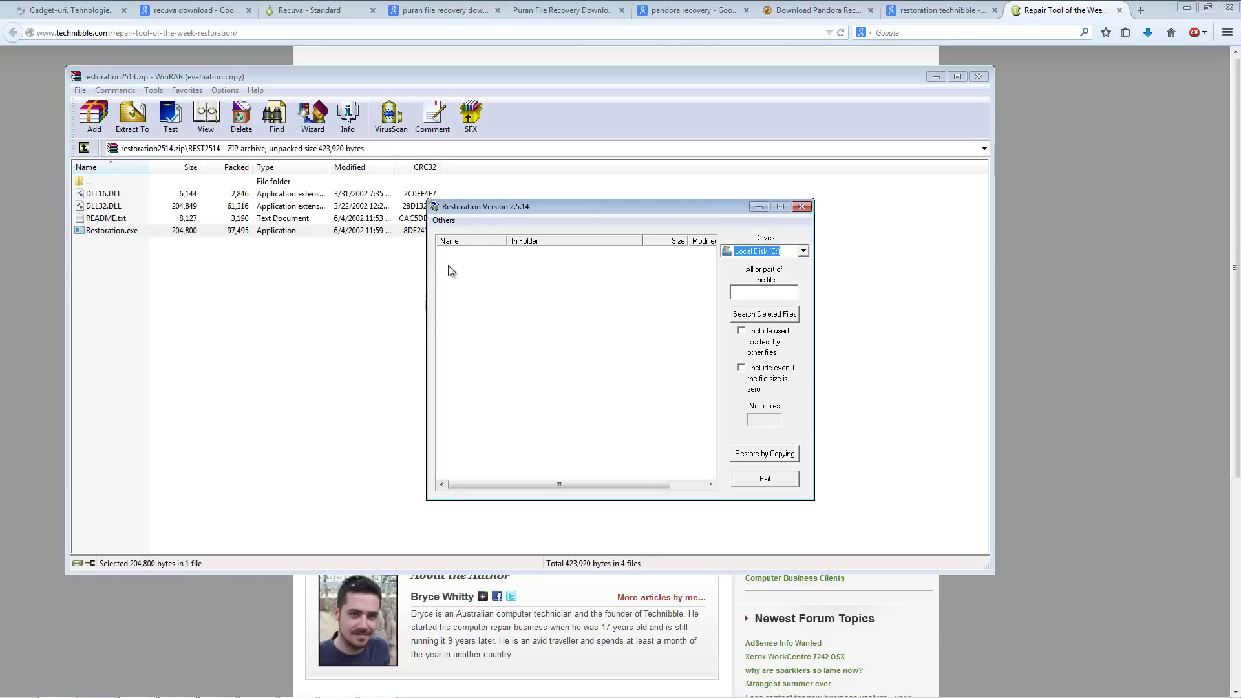
Step: Minimize the WinRAR and Firefox windows, and search Local Disk (D:) for deleted files in Restoration
left_click(937, 77)
left_click(1187, 8)
left_click_drag(691, 207, 651, 214)
left_click(744, 259)
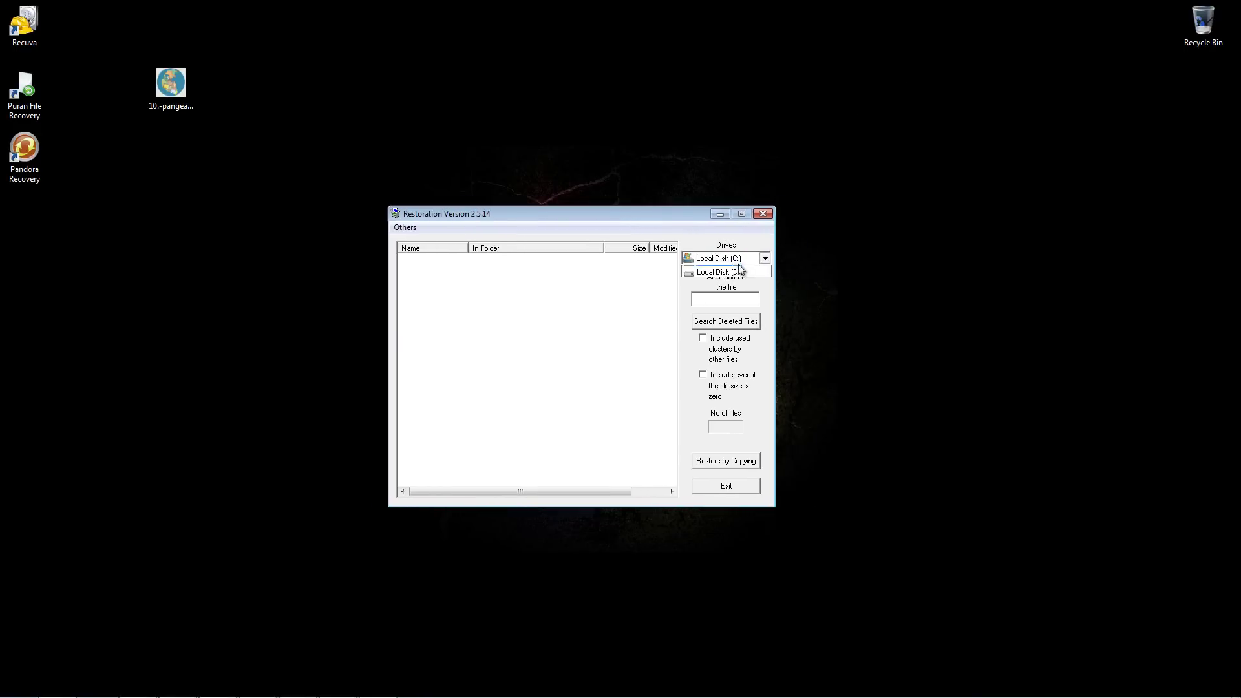
left_click(720, 281)
left_click(726, 322)
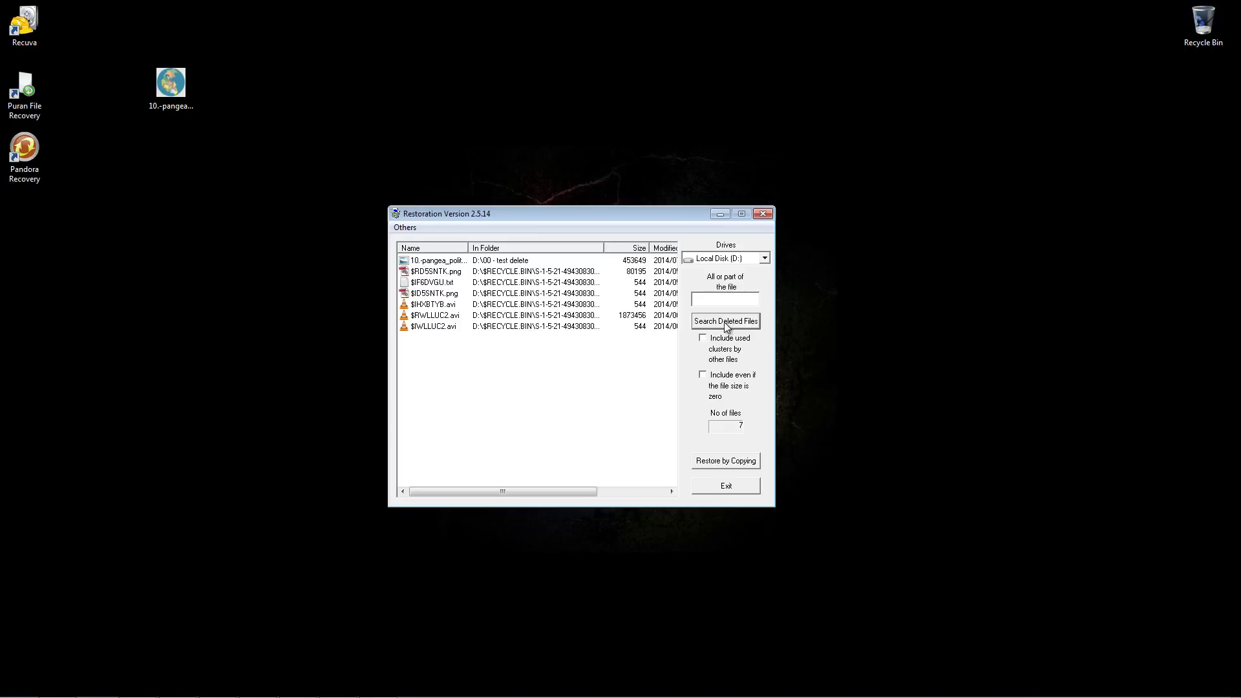
Step: Widen the Name column, select the deleted 10.-pangea_politik.jpg and minimize Restoration
left_click_drag(468, 248, 555, 250)
left_click(470, 260)
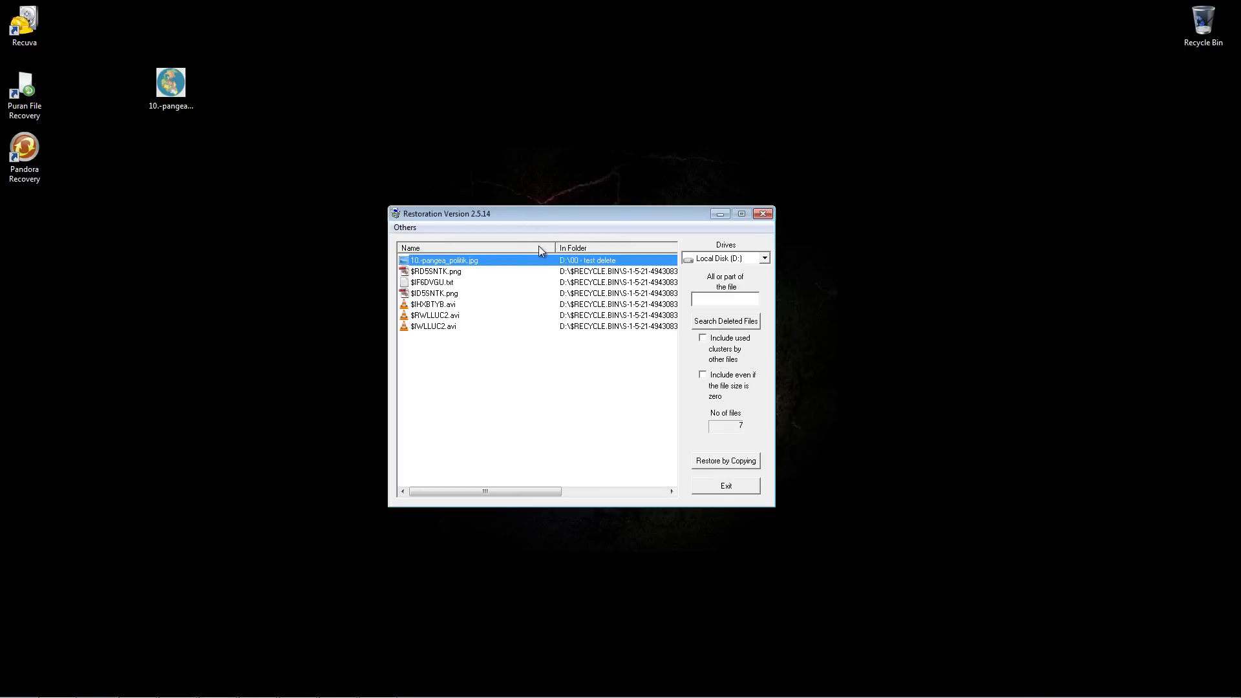
left_click(718, 214)
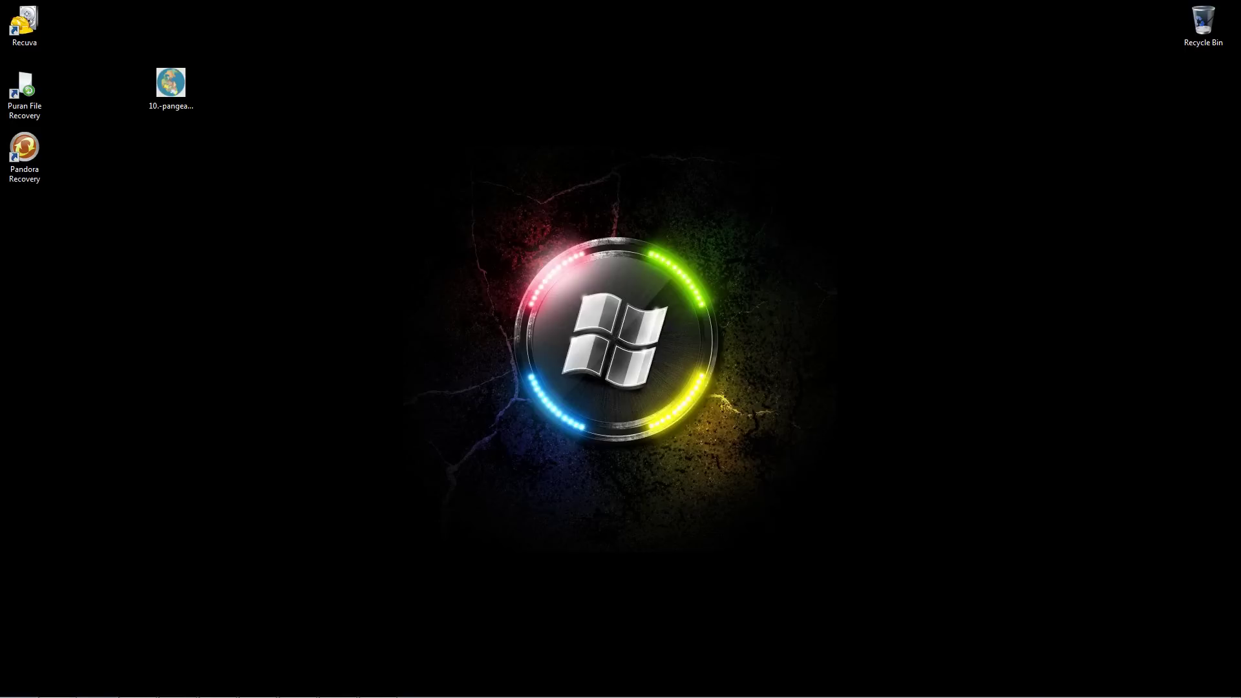
Step: Switch to Firefox, open oemailrecovery.com in a new tab and look through the full list of recovery products
mouse_move(143, 692)
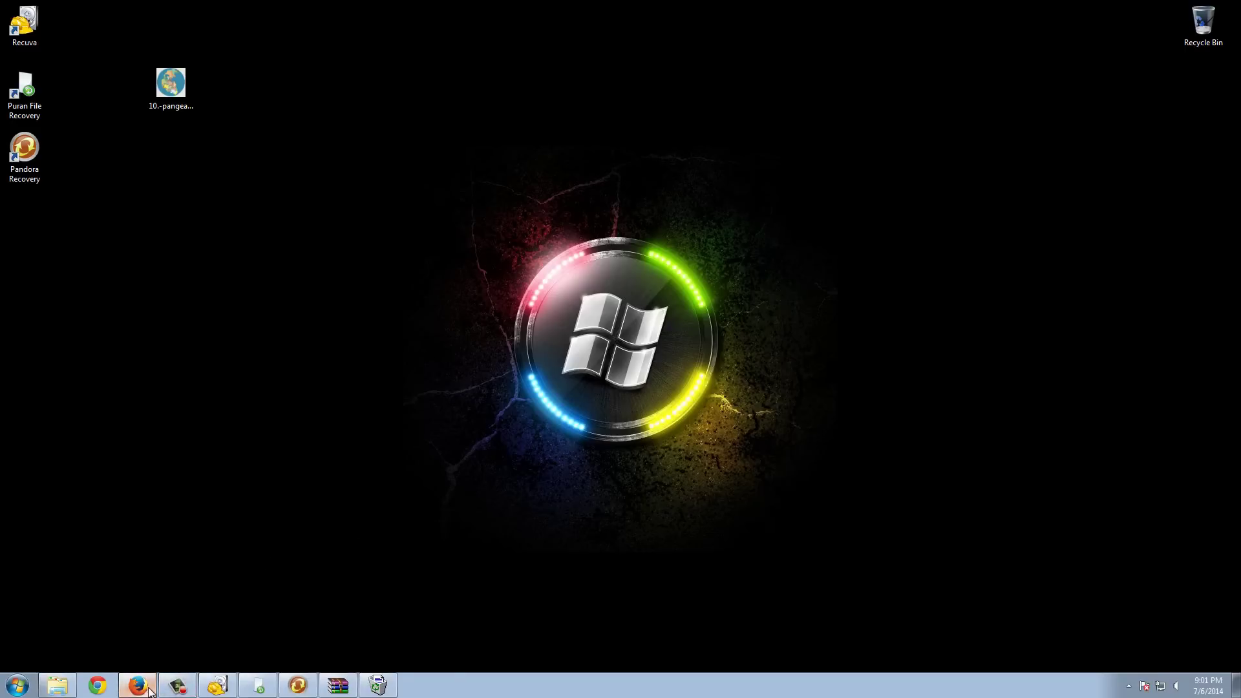
left_click(147, 690)
left_click(1141, 12)
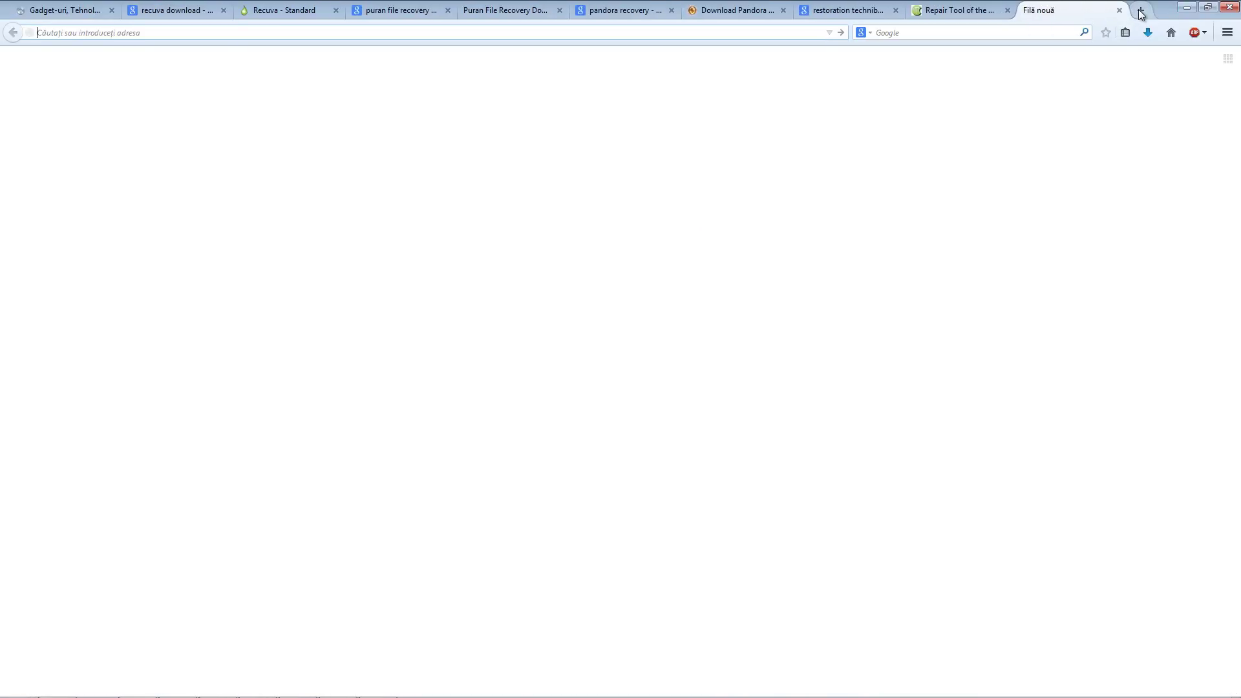
type("o")
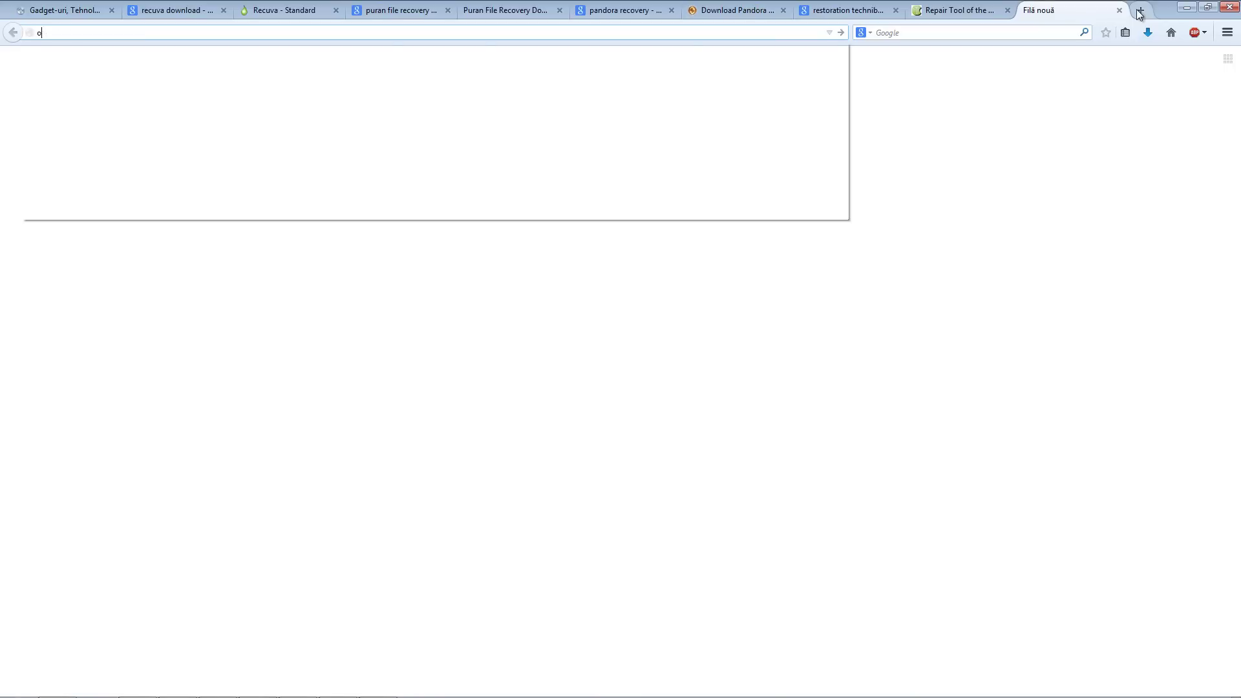
type("emailrecovery.com")
key("Return")
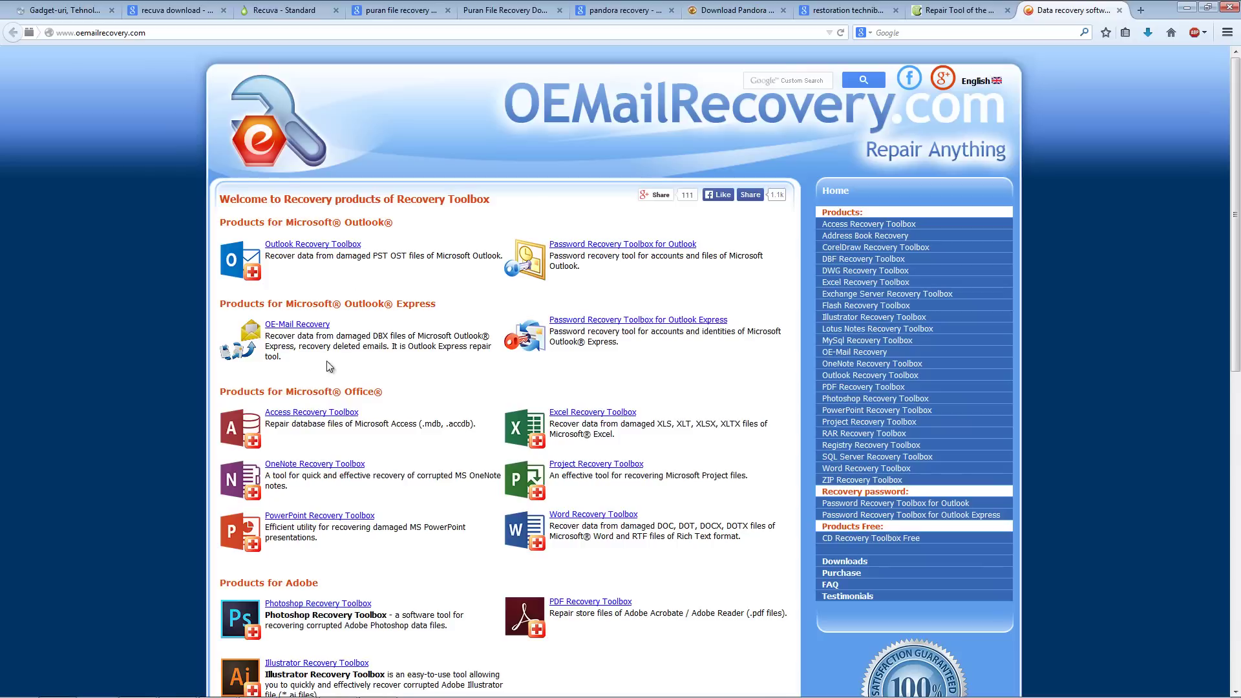
scroll(193, 391, "down", 4)
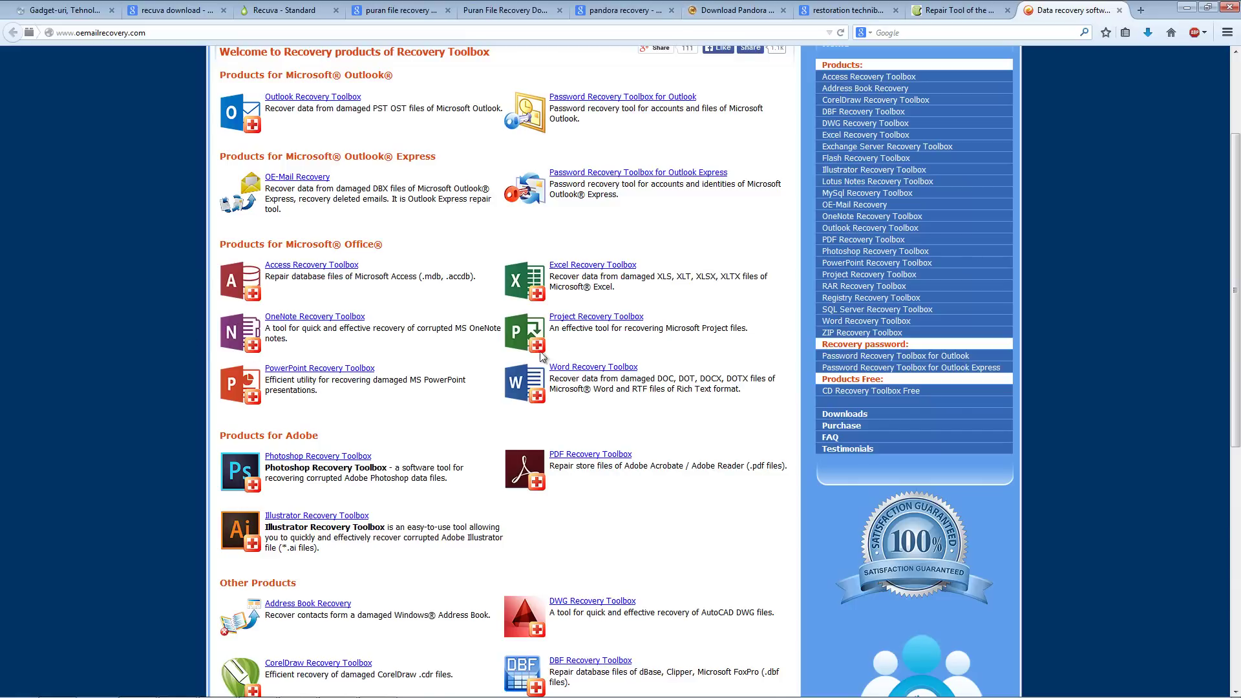
scroll(402, 390, "down", 4)
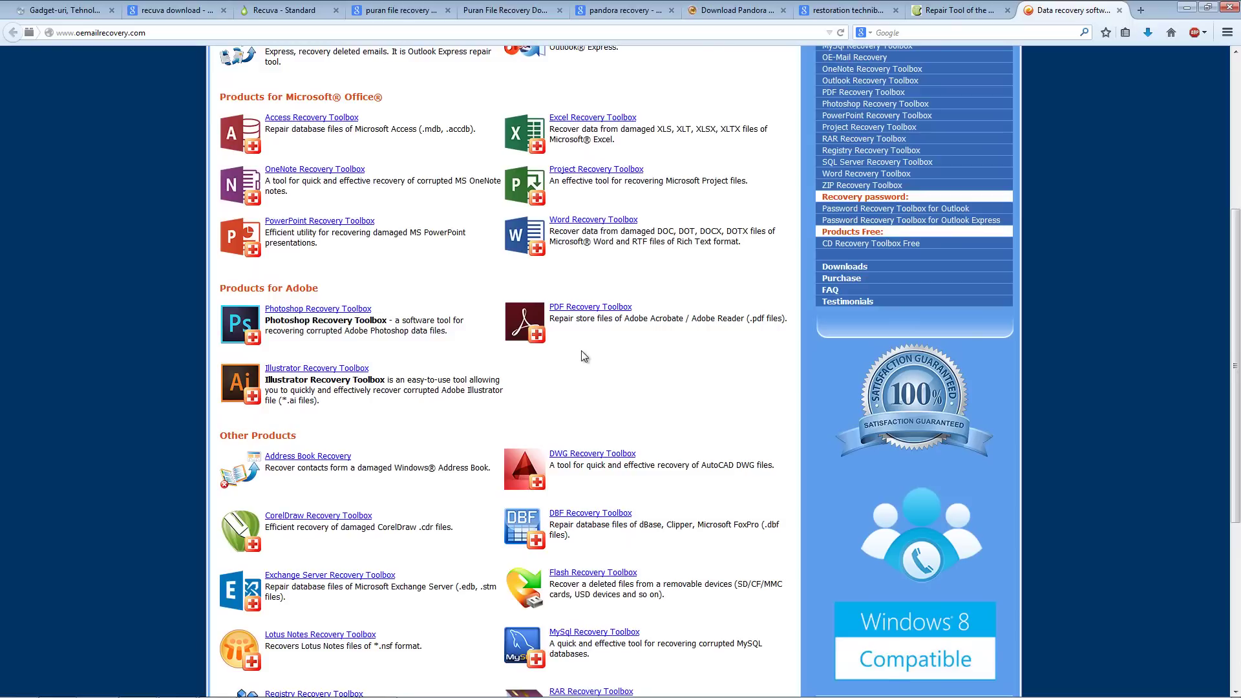
scroll(557, 358, "down", 4)
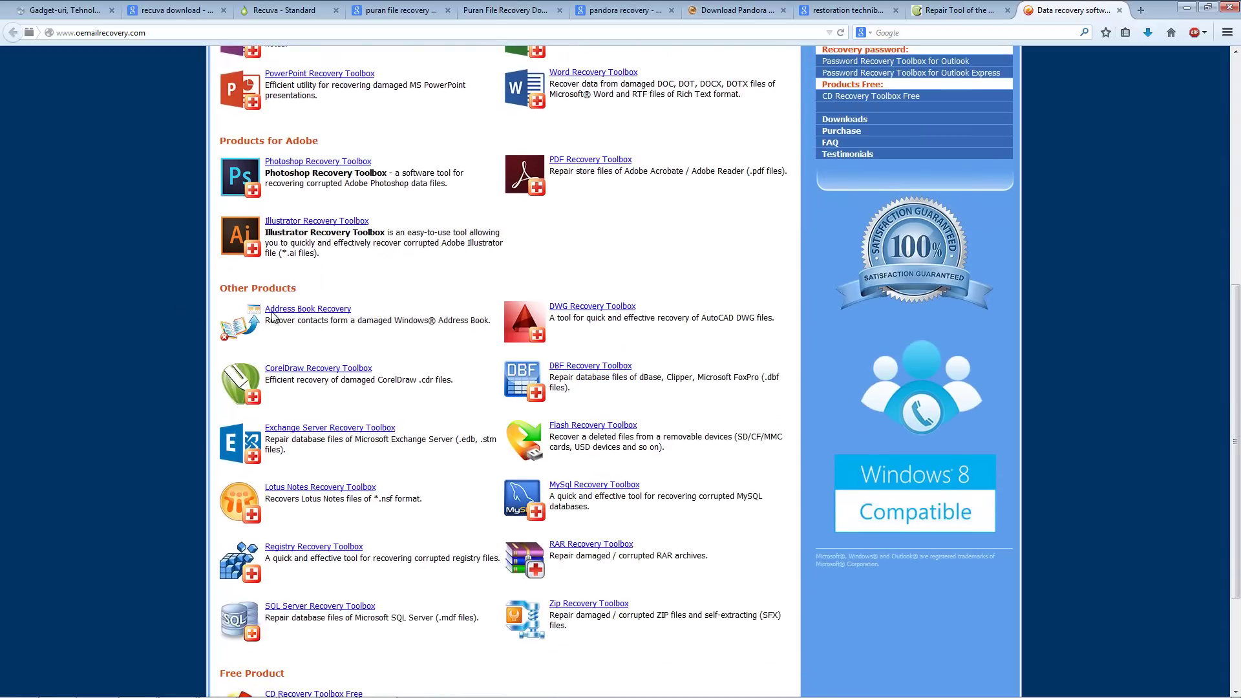
scroll(201, 439, "down", 4)
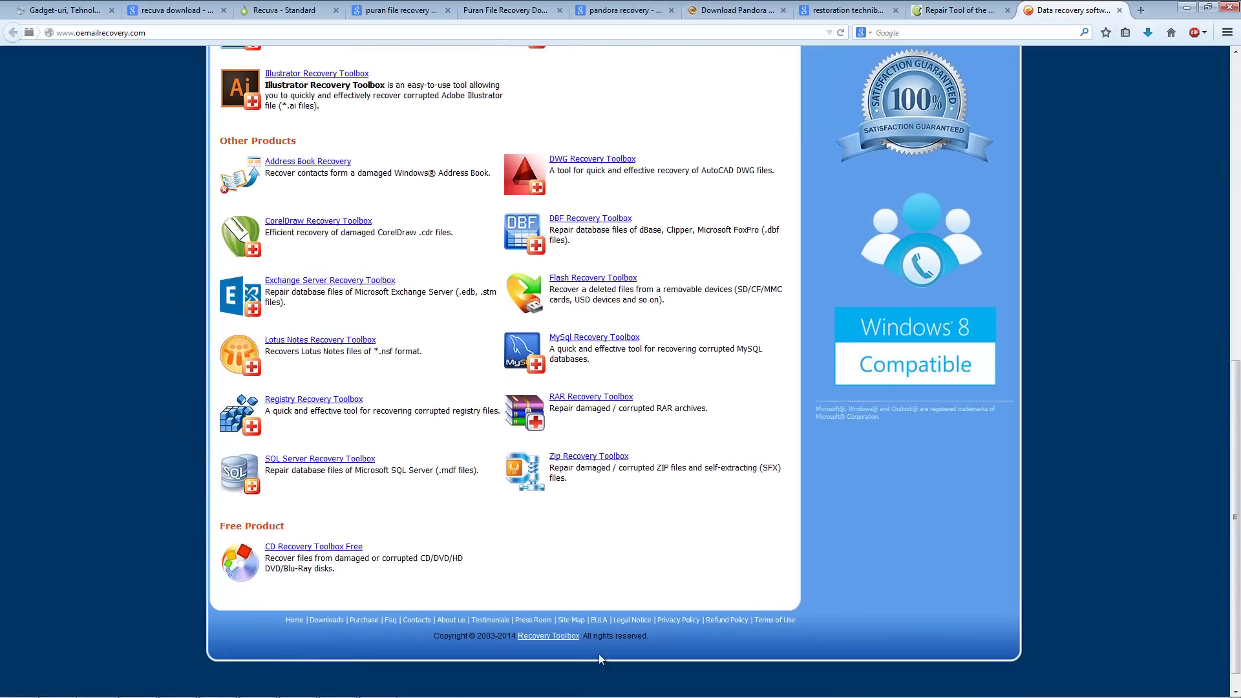